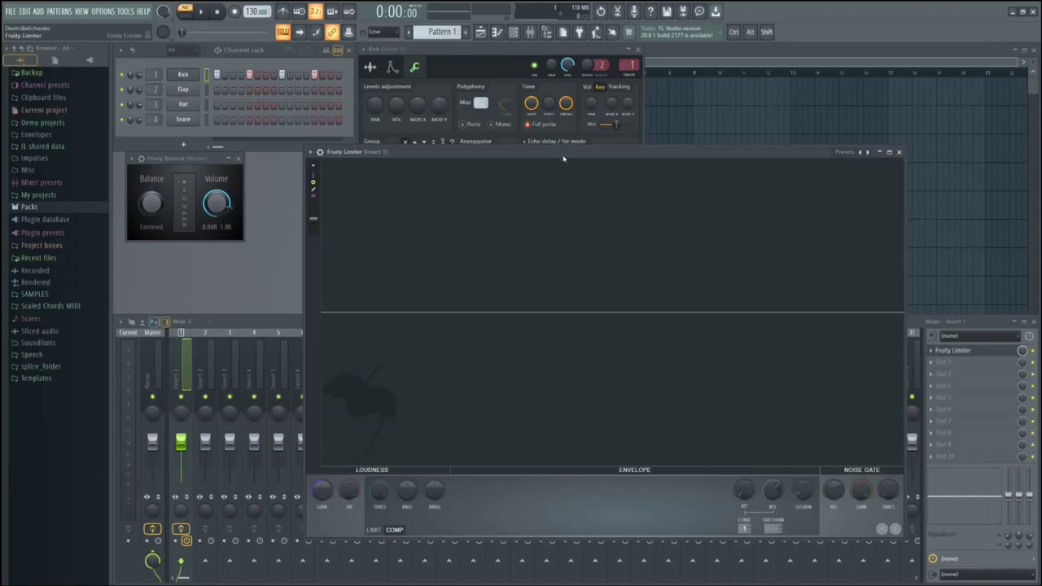
- Close the Fruity Balance and Kick channel windows and play the kick pattern through Fruity Limiter on Insert 1
{"action": "left_click", "coordinate": [243, 161]}
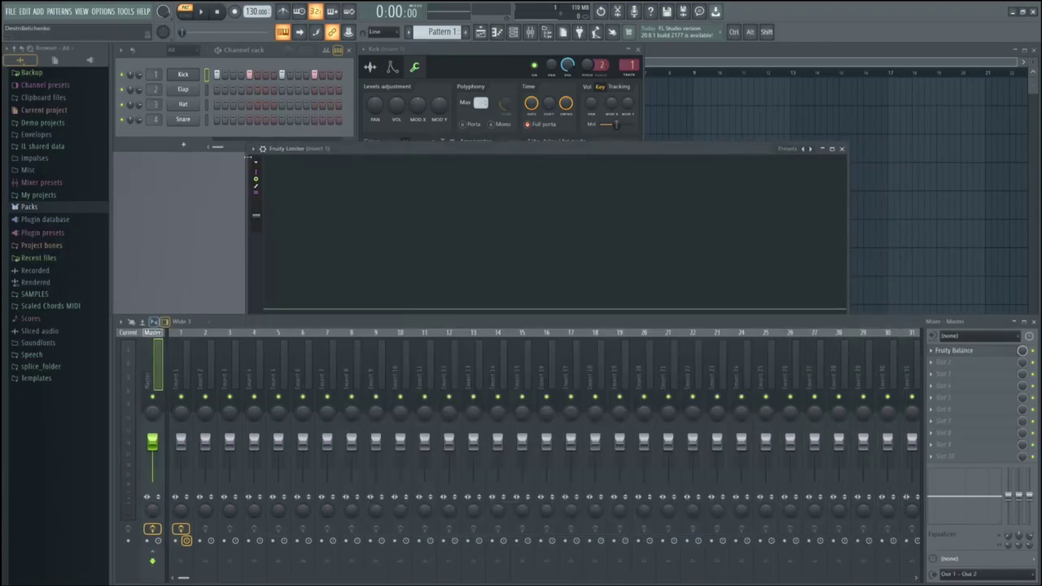
{"action": "left_click", "coordinate": [637, 50]}
{"action": "left_click", "coordinate": [638, 50]}
{"action": "left_click", "coordinate": [636, 152]}
{"action": "key", "text": "space"}
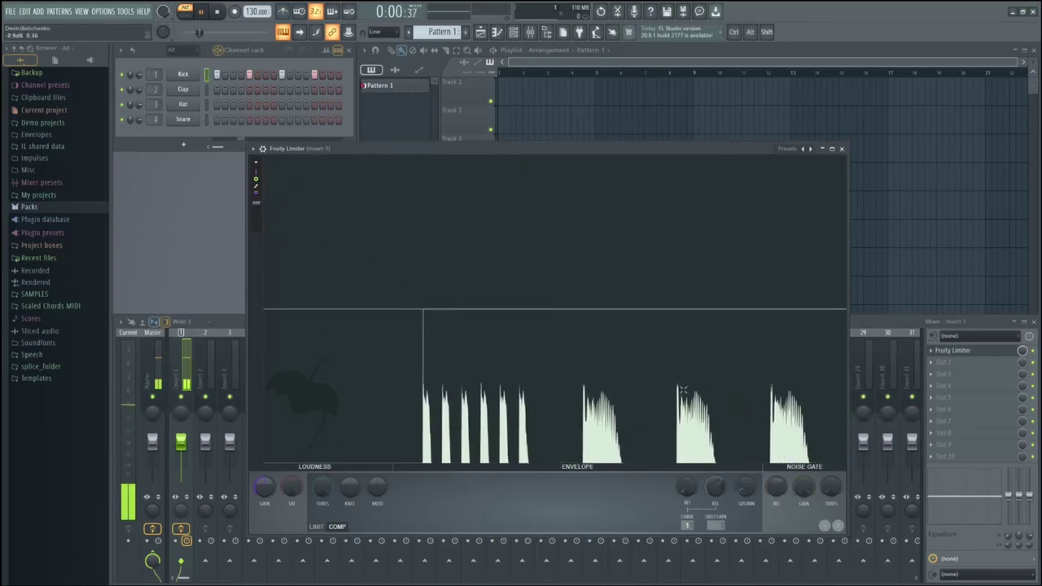
{"action": "key", "text": "space"}
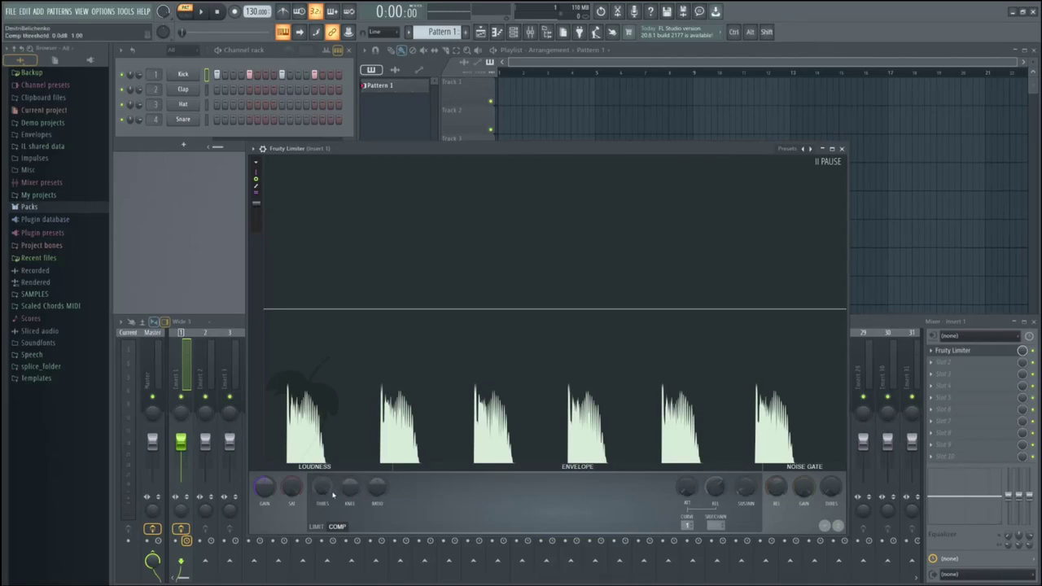
- Lower the compressor threshold to about -15 dB so it cuts through the kick's waveform, and play the pattern
{"action": "left_click_drag", "start_coordinate": [333, 493], "coordinate": [366, 499]}
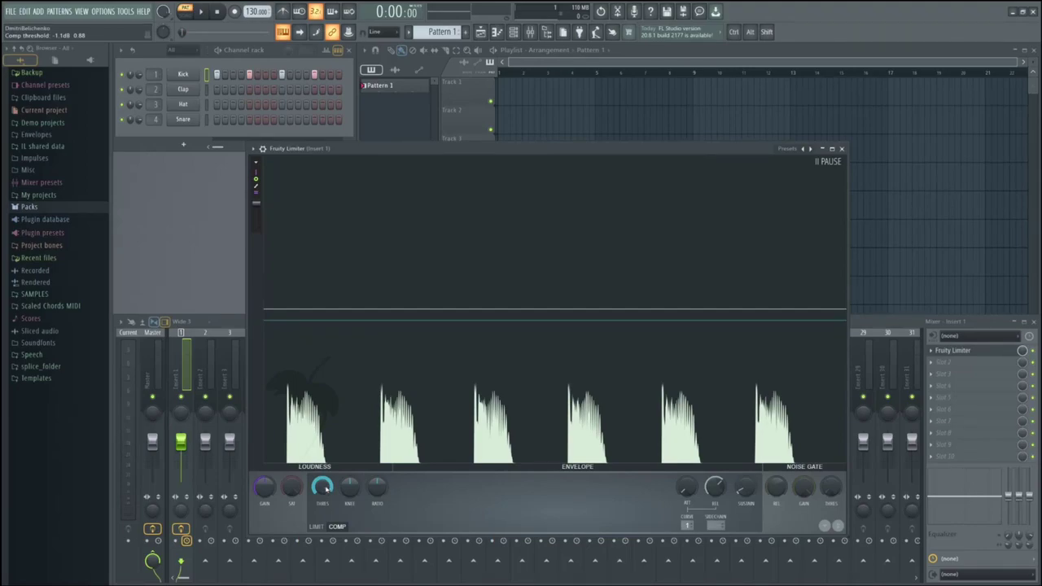
{"action": "mouse_move", "coordinate": [324, 489]}
{"action": "left_mouse_down"}
{"action": "mouse_move", "coordinate": [324, 576]}
{"action": "mouse_move", "coordinate": [320, 486]}
{"action": "left_mouse_up"}
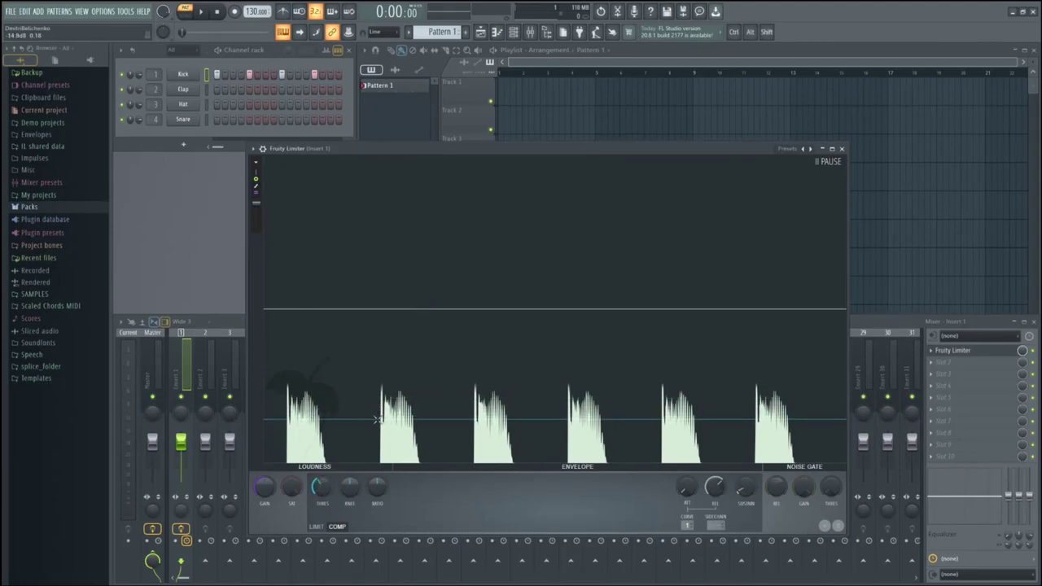
{"action": "left_click_drag", "start_coordinate": [376, 420], "coordinate": [346, 418]}
{"action": "key", "text": "space"}
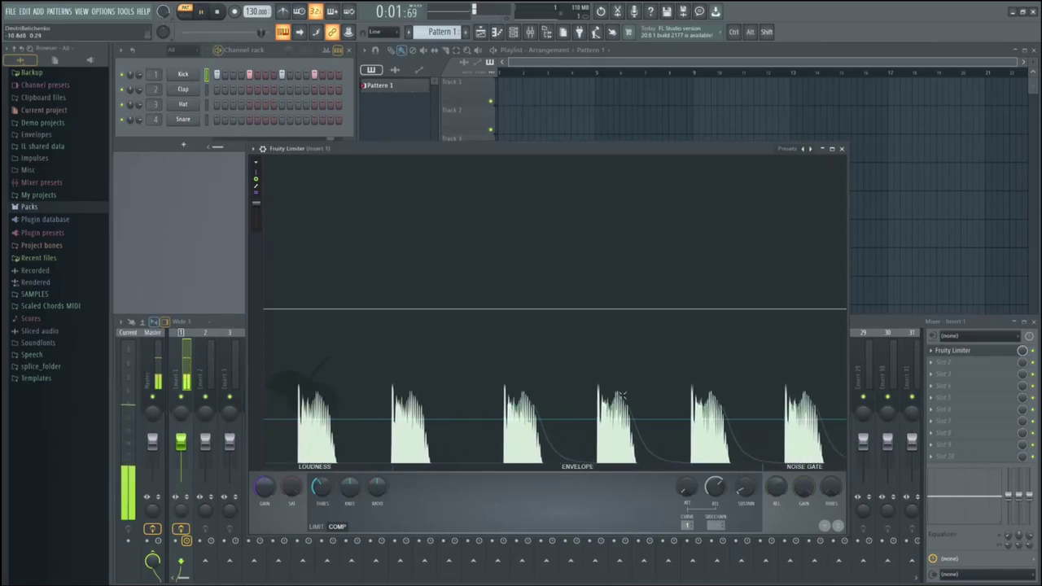
{"action": "key", "text": "space"}
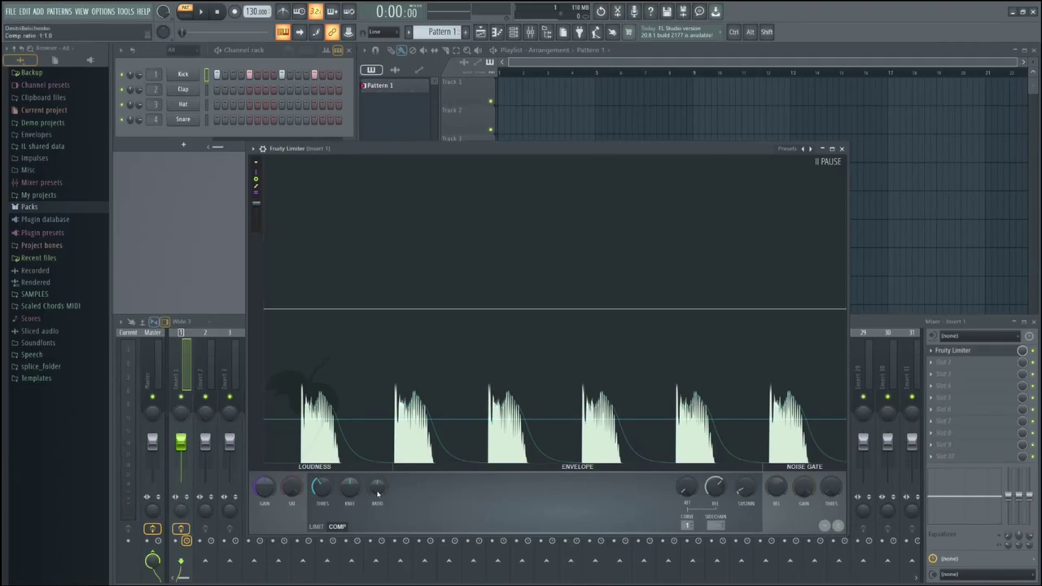
- Raise the compression ratio above 1:1 and play the pattern to check the gain reduction
{"action": "left_click_drag", "start_coordinate": [376, 493], "coordinate": [376, 474]}
{"action": "key", "text": "space"}
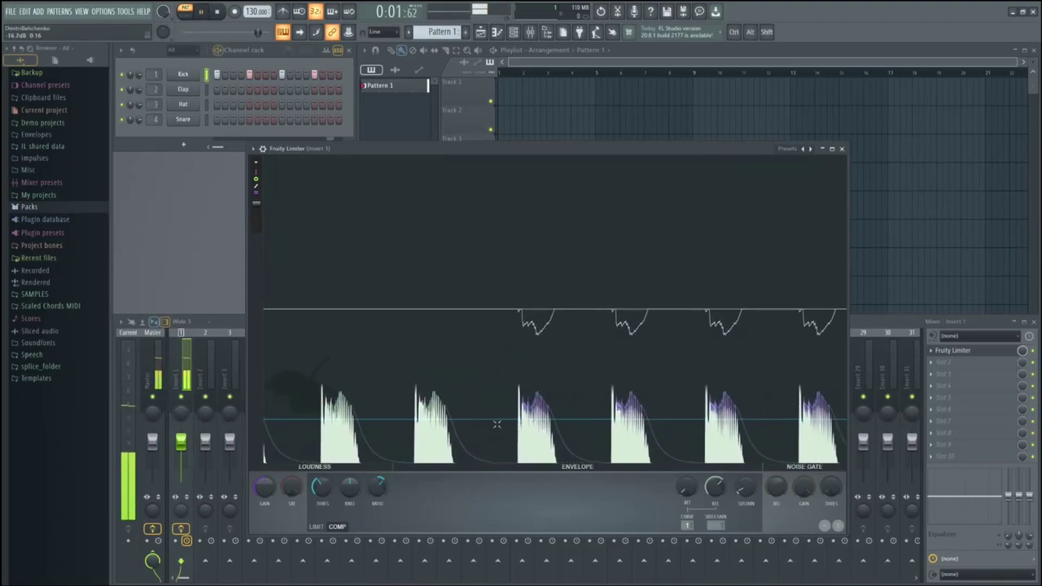
{"action": "key", "text": "space"}
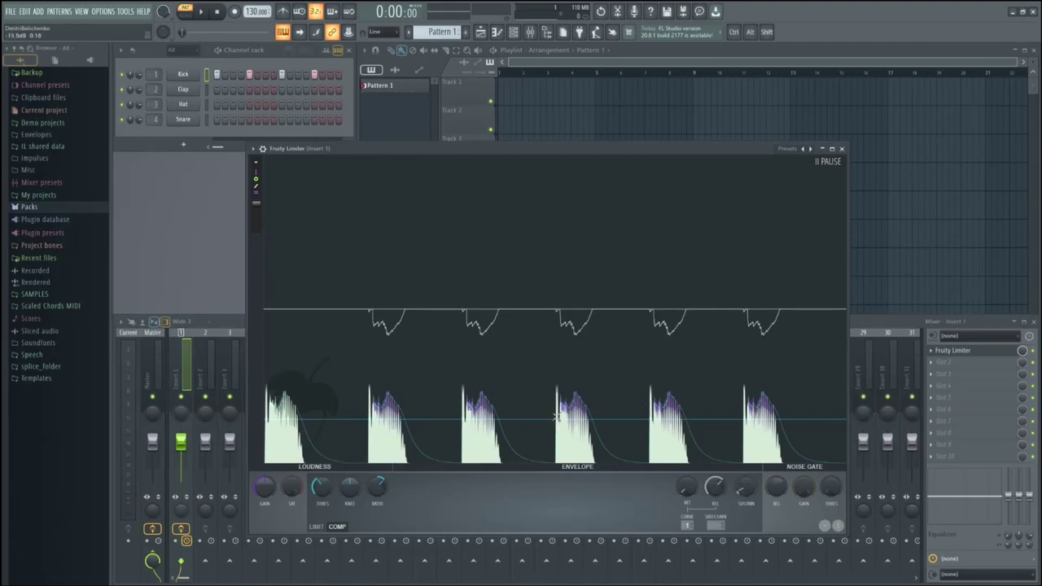
- Lower the compressor's envelope sustain and replay the kick pattern
{"action": "left_click_drag", "start_coordinate": [745, 488], "coordinate": [745, 495]}
{"action": "key", "text": "space"}
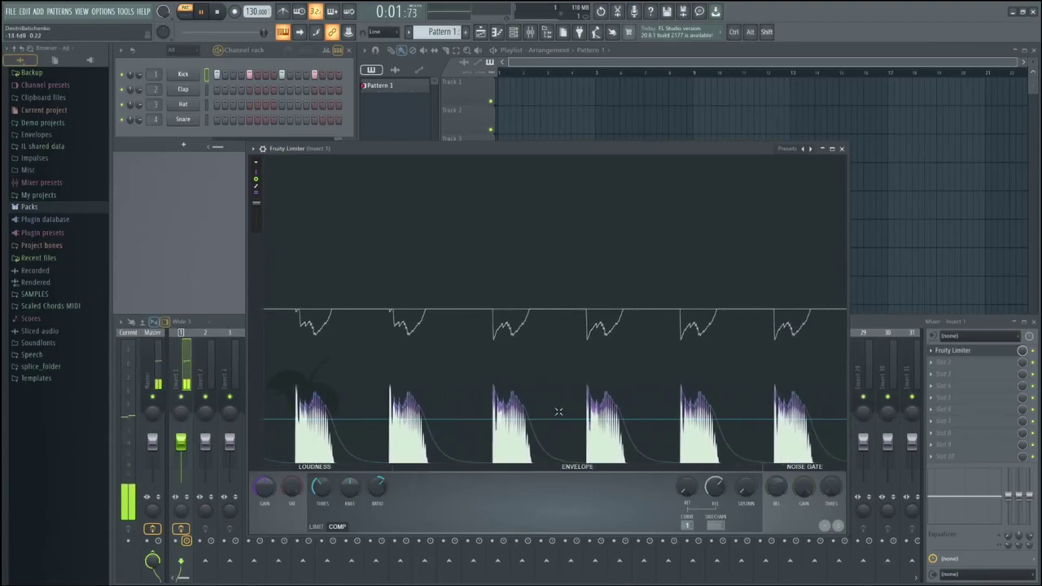
{"action": "key", "text": "space"}
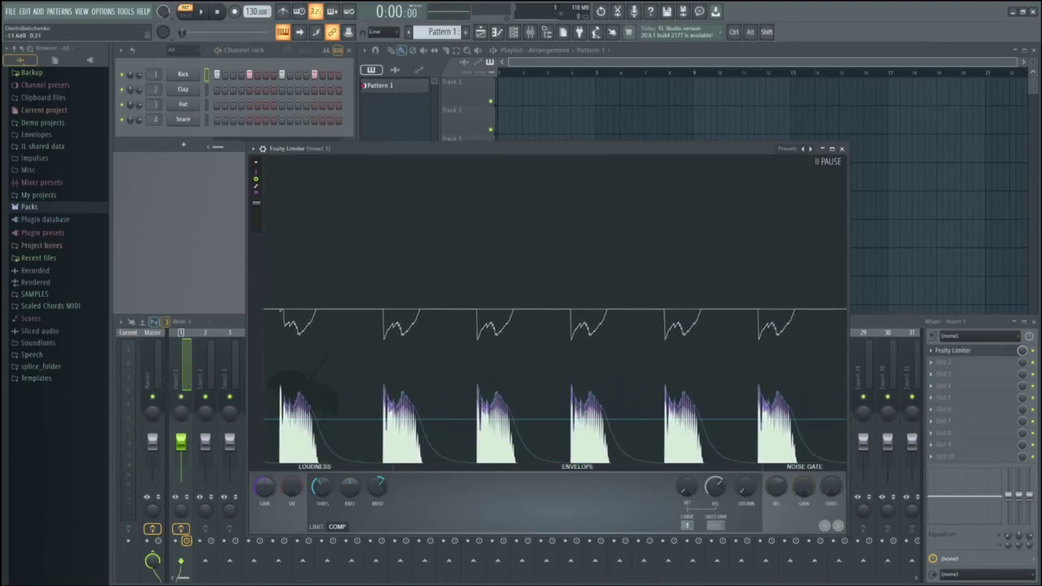
- Increase the compression ratio further and play the pattern to compare the gain reduction
{"action": "left_click_drag", "start_coordinate": [377, 487], "coordinate": [377, 457]}
{"action": "key", "text": "space"}
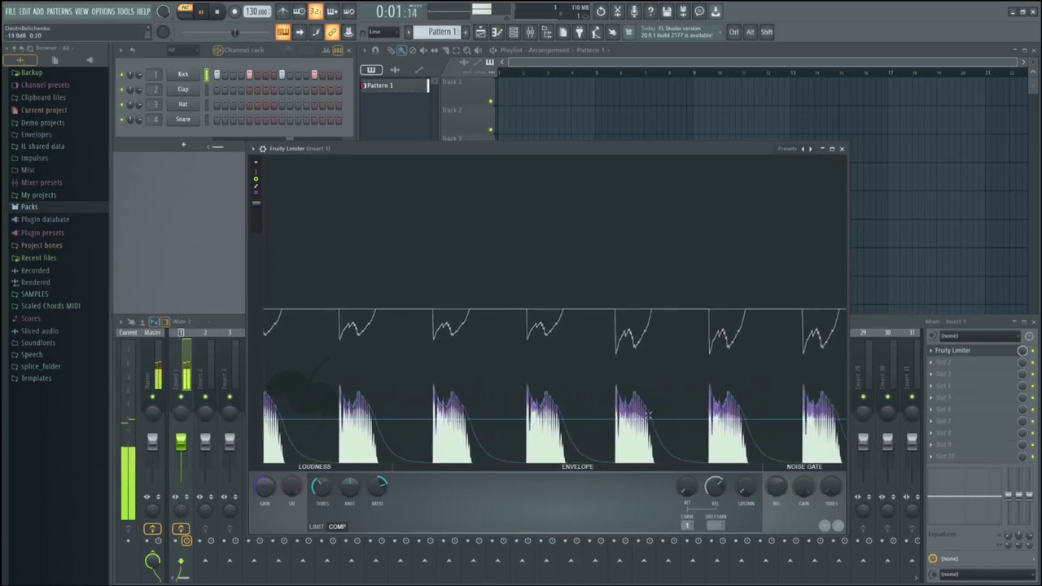
{"action": "key", "text": "space"}
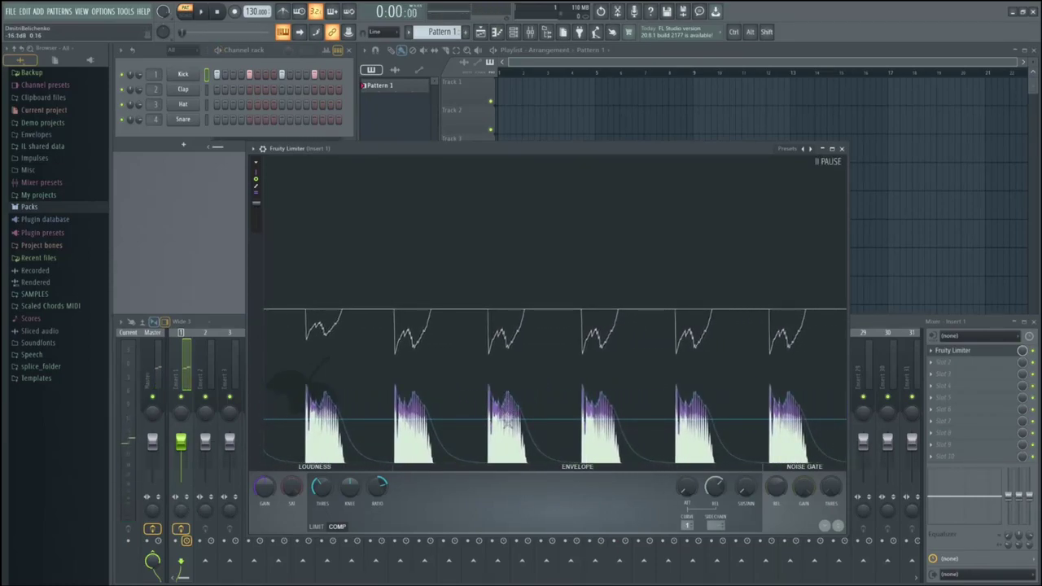
- Raise the compression ratio to 20:1 and play the kick pattern
{"action": "left_click_drag", "start_coordinate": [378, 487], "coordinate": [378, 469]}
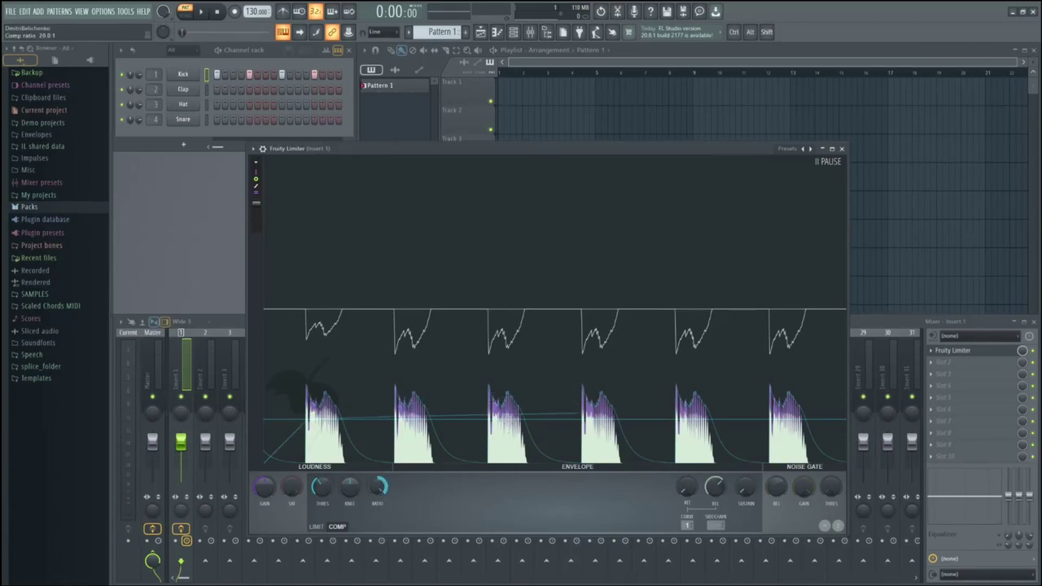
{"action": "key", "text": "space"}
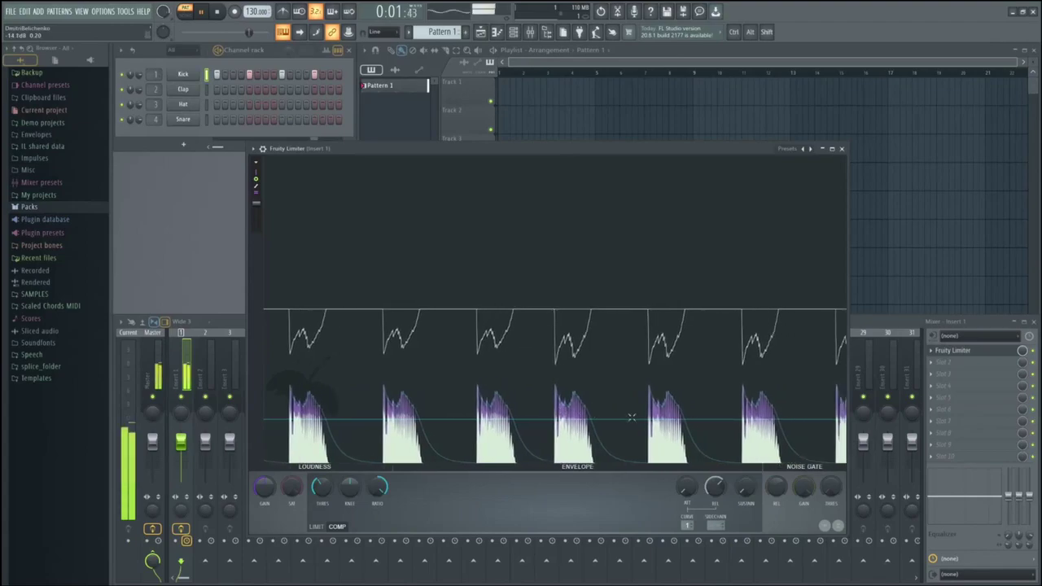
{"action": "key", "text": "space"}
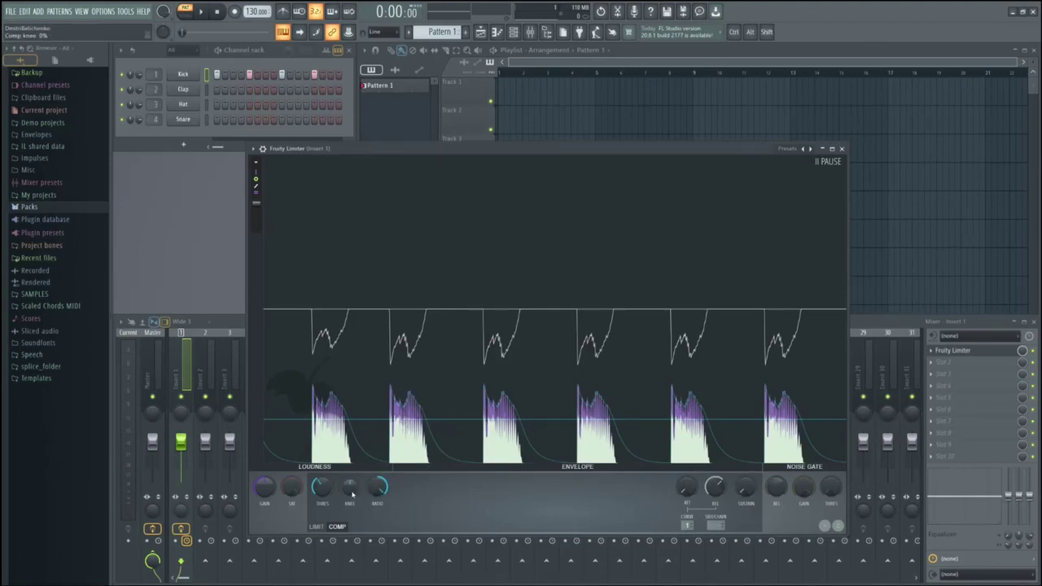
- Set the compression ratio to about 4:1, try different knee amounts, and play the pattern while varying the knee
{"action": "left_click_drag", "start_coordinate": [350, 489], "coordinate": [378, 493]}
{"action": "mouse_move", "coordinate": [377, 486]}
{"action": "left_mouse_down"}
{"action": "mouse_move", "coordinate": [377, 466]}
{"action": "mouse_move", "coordinate": [382, 489]}
{"action": "left_mouse_up"}
{"action": "left_click_drag", "start_coordinate": [350, 487], "coordinate": [350, 452]}
{"action": "left_click_drag", "start_coordinate": [352, 487], "coordinate": [351, 533]}
{"action": "key", "text": "space"}
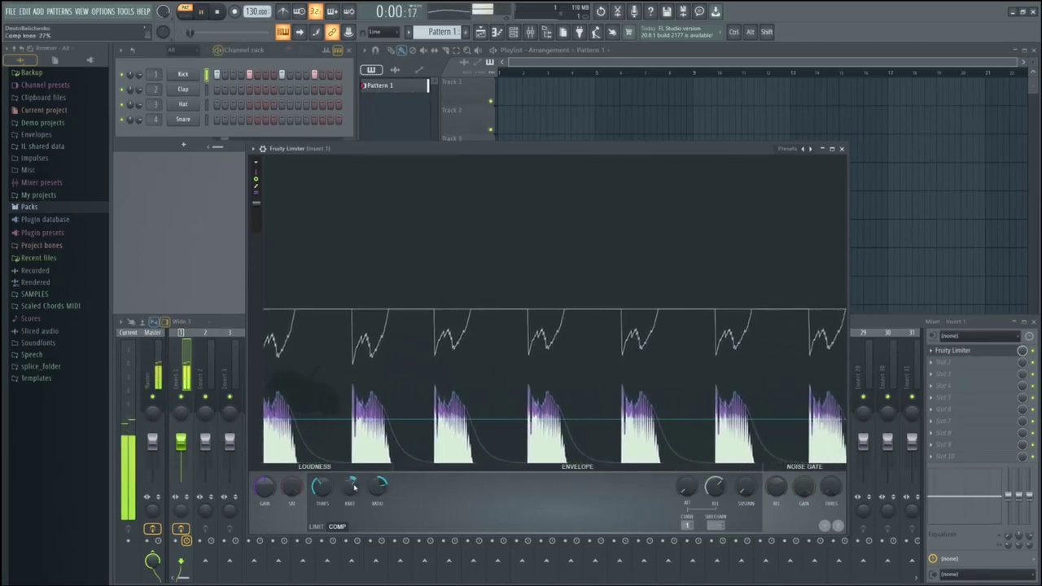
{"action": "key", "text": "space"}
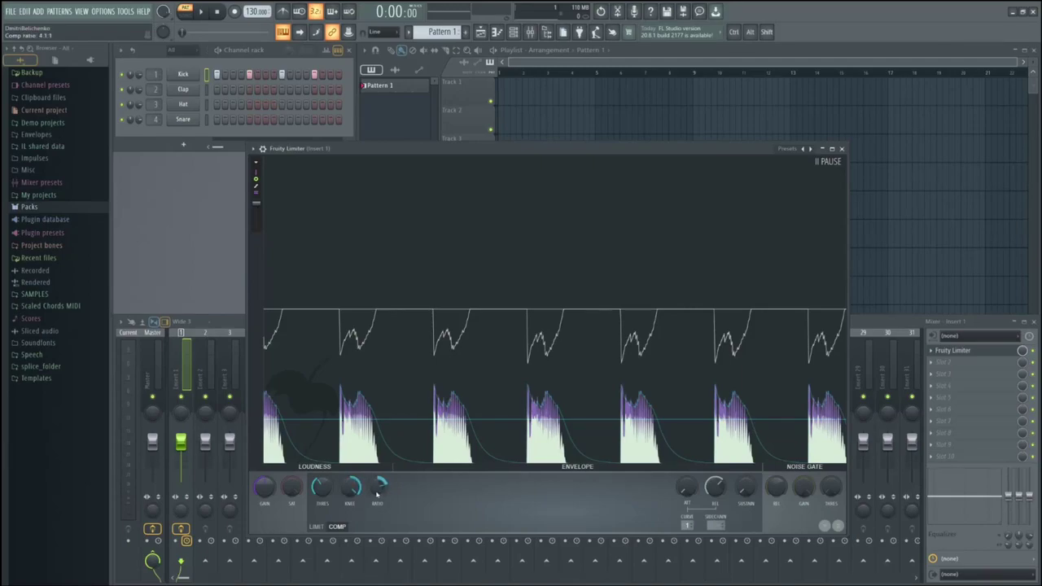
- Turn the compressor ratio below 1:1 to about 1:1.6, trying different knee amounts, and play the expanded kick
{"action": "left_click_drag", "start_coordinate": [379, 487], "coordinate": [350, 513]}
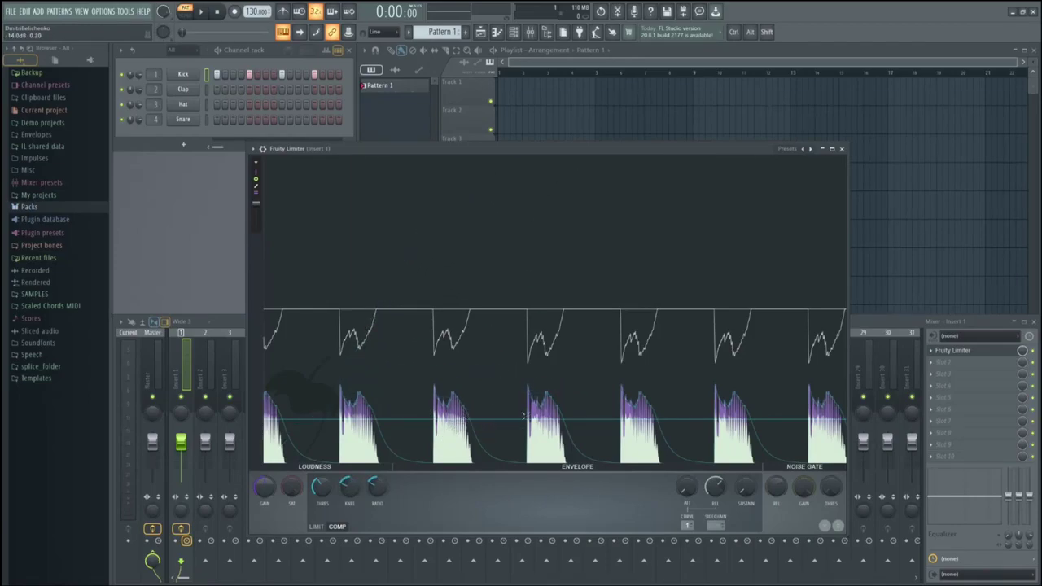
{"action": "key", "text": "space"}
{"action": "key", "text": "space"}
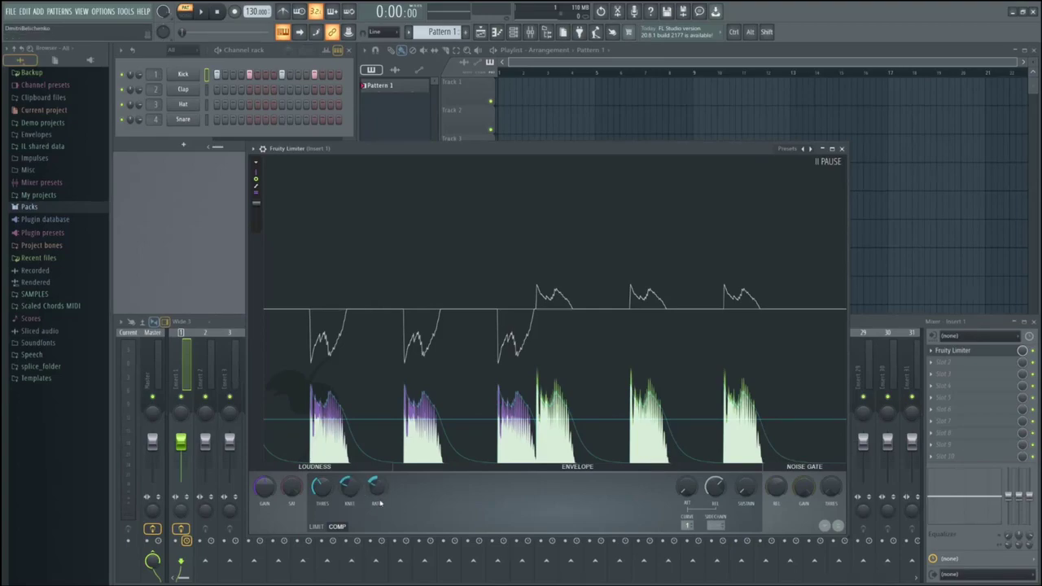
{"action": "scroll", "coordinate": [377, 488], "scroll_direction": "up", "scroll_amount": 1}
{"action": "scroll", "coordinate": [350, 488], "scroll_direction": "up", "scroll_amount": 2}
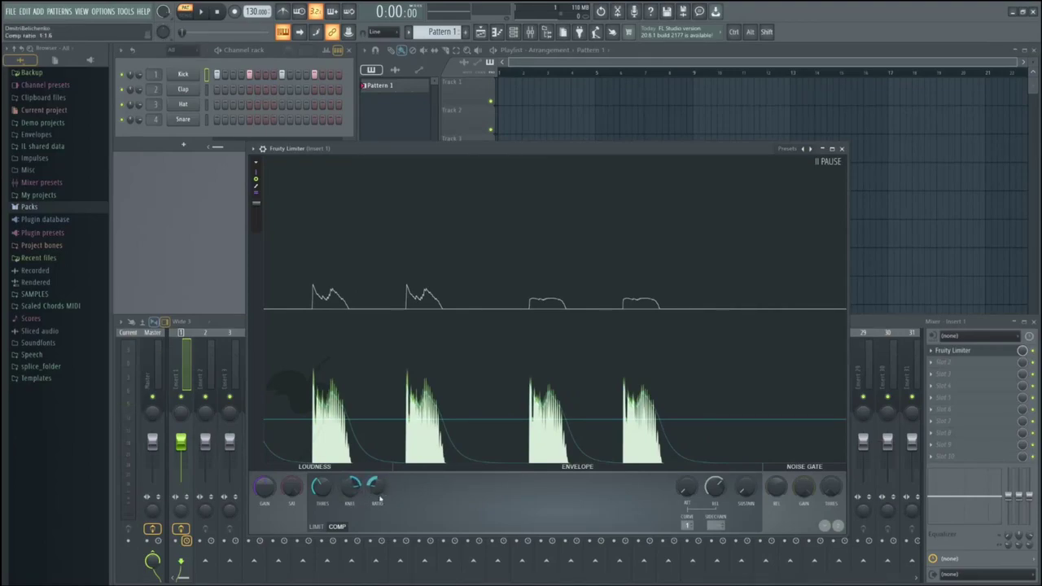
- Bring the compressor ratio back above 1:1 with a soft knee and play the pattern
{"action": "left_click_drag", "start_coordinate": [381, 498], "coordinate": [353, 488]}
{"action": "key", "text": "space"}
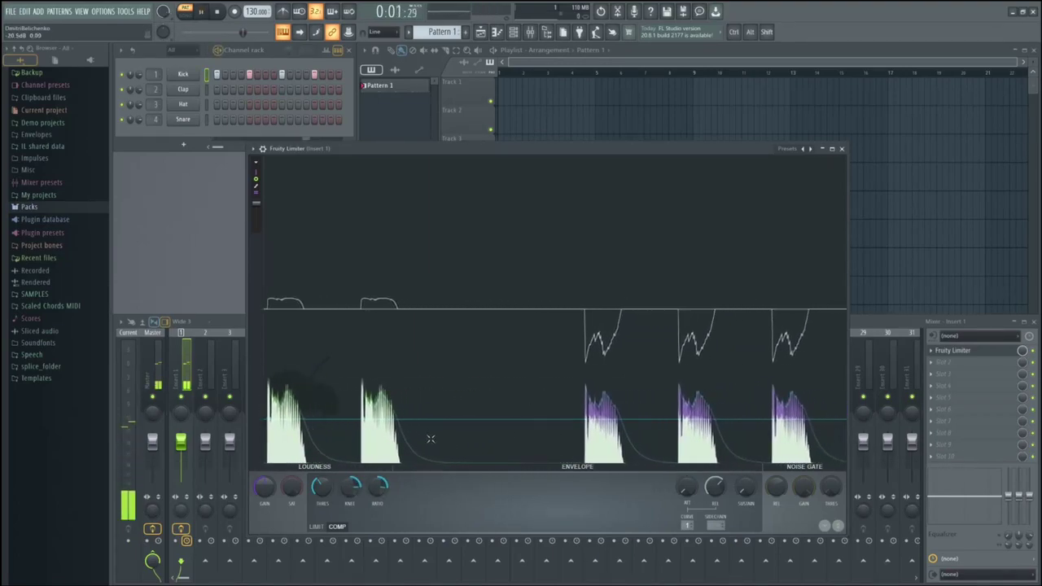
{"action": "key", "text": "space"}
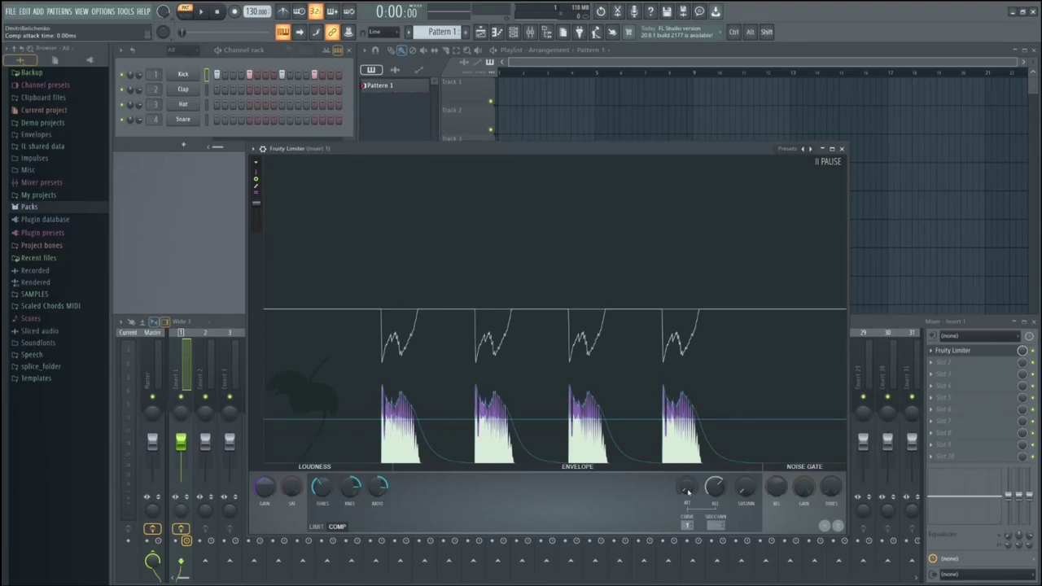
- Set the compressor attack time to about 10 ms and play the pattern so the kick's transient passes through
{"action": "left_click_drag", "start_coordinate": [688, 492], "coordinate": [688, 471]}
{"action": "key", "text": "space"}
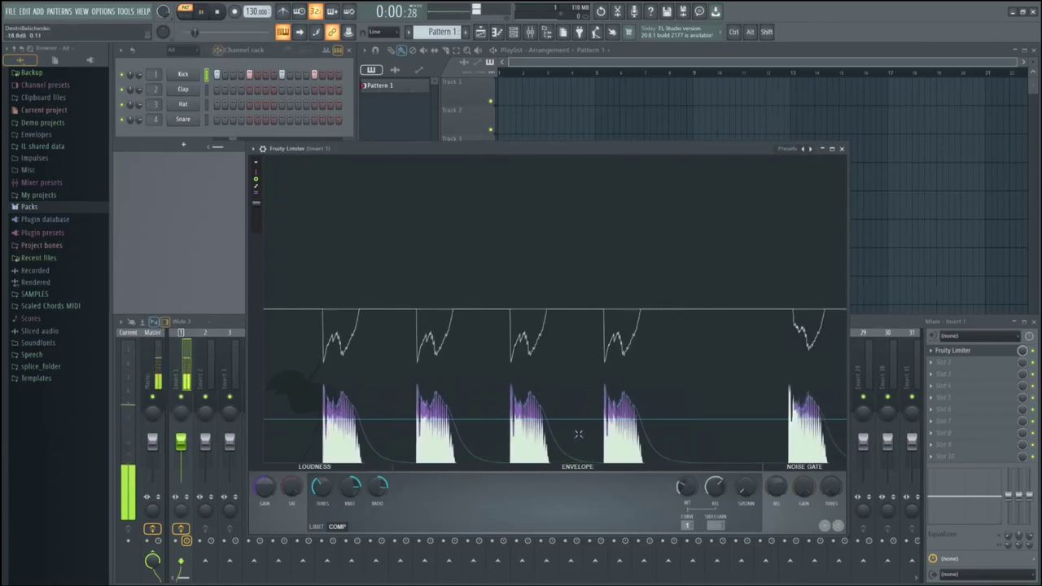
{"action": "key", "text": "space"}
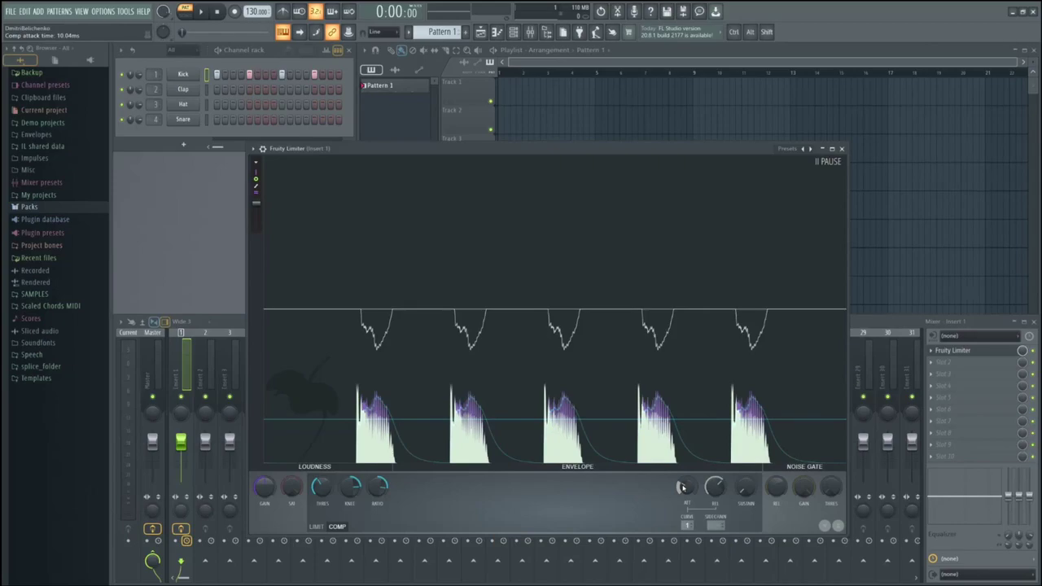
- Shorten the compressor release time to about 11 ms while playing the kick pattern
{"action": "left_click_drag", "start_coordinate": [683, 487], "coordinate": [723, 486]}
{"action": "key", "text": "space"}
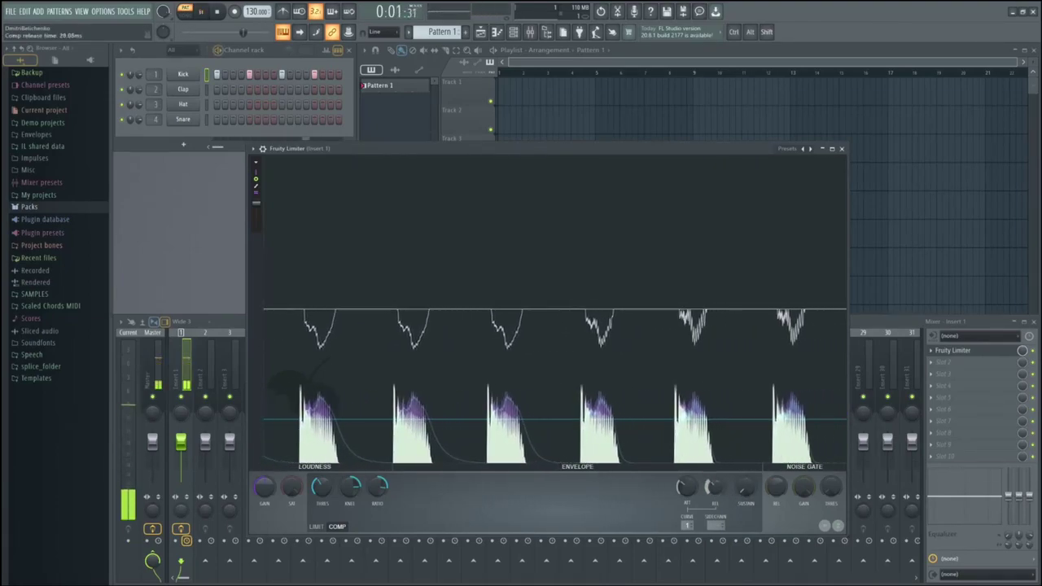
{"action": "key", "text": "space"}
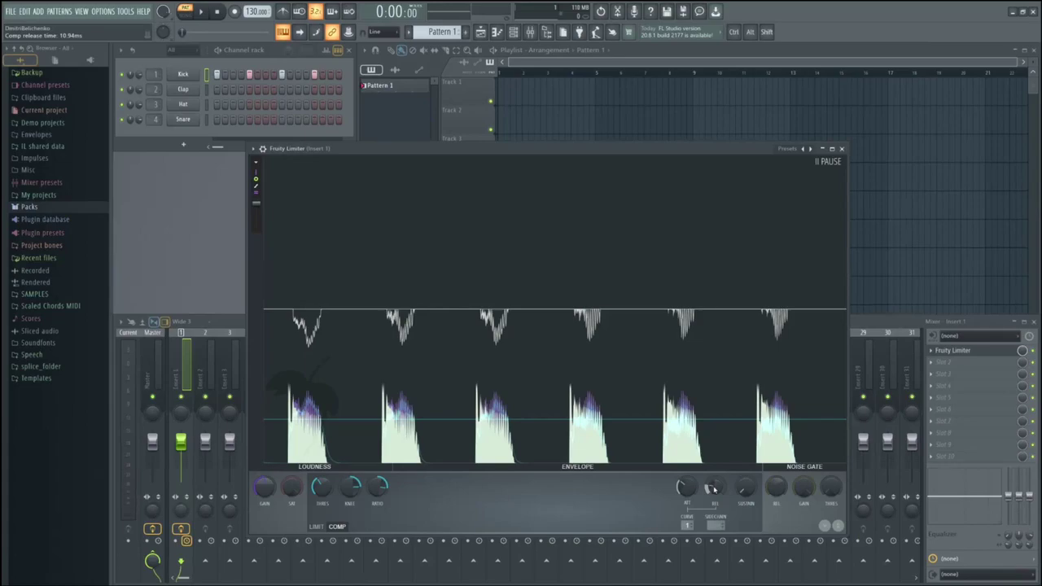
- Play the pattern and lengthen the compressor release until gain recovers slowly after each kick
{"action": "scroll", "coordinate": [712, 490], "scroll_direction": "down", "scroll_amount": 3}
{"action": "scroll", "coordinate": [712, 490], "scroll_direction": "up", "scroll_amount": 2}
{"action": "key", "text": "space"}
{"action": "scroll", "coordinate": [713, 490], "scroll_direction": "up", "scroll_amount": 5}
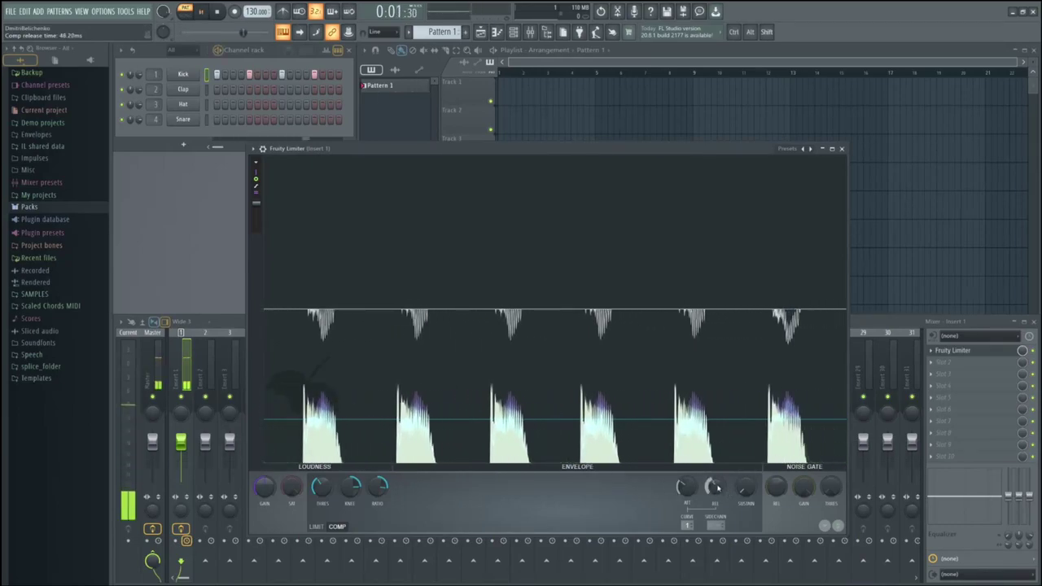
{"action": "scroll", "coordinate": [713, 489], "scroll_direction": "up", "scroll_amount": 4}
{"action": "left_click_drag", "start_coordinate": [716, 490], "coordinate": [717, 438]}
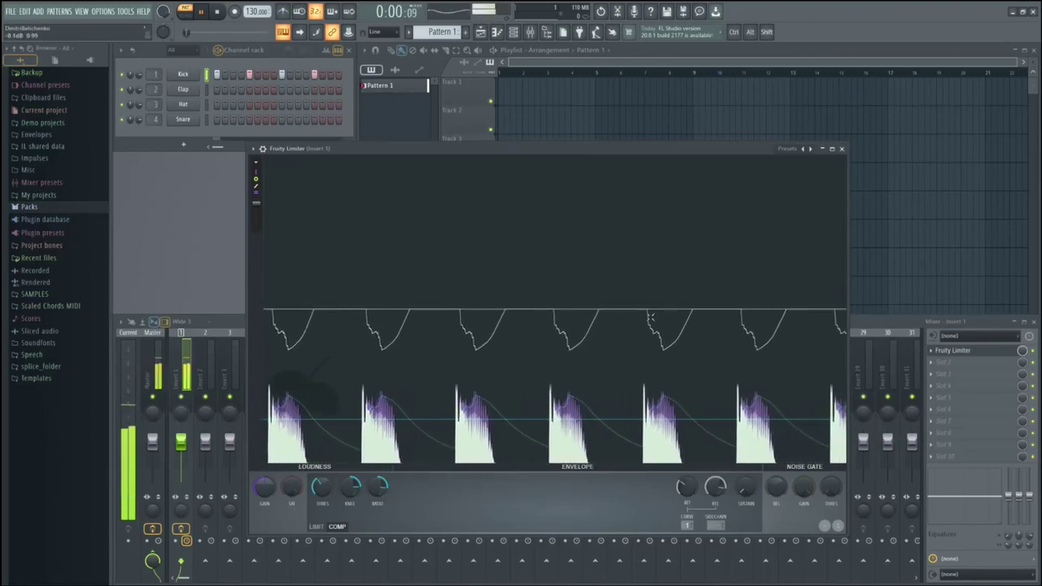
{"action": "key", "text": "space"}
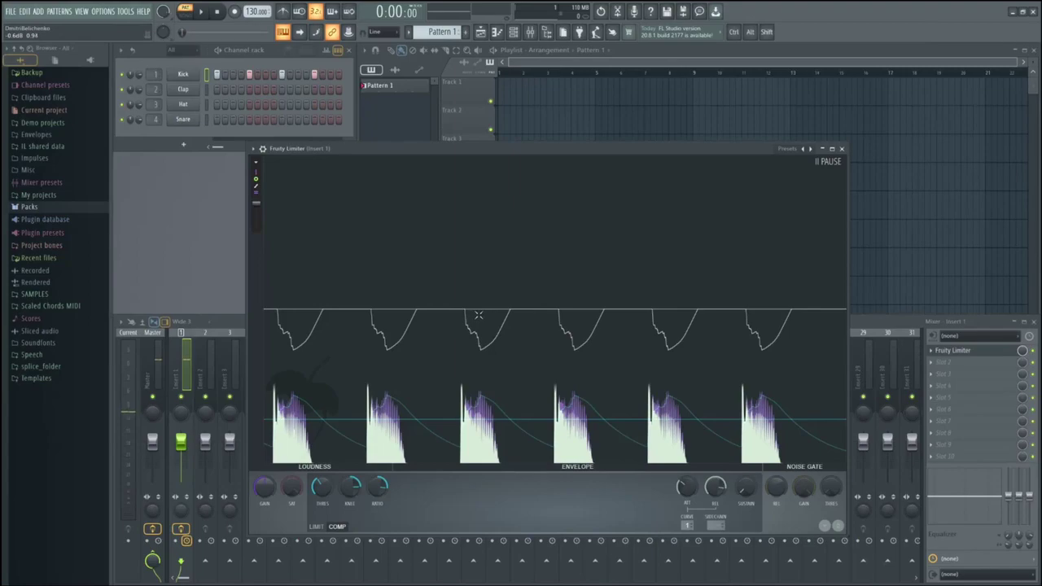
- Add kick hits on steps 3, 7, 11 and 15 and play the denser pattern to check the slow release
{"action": "left_click", "coordinate": [235, 75]}
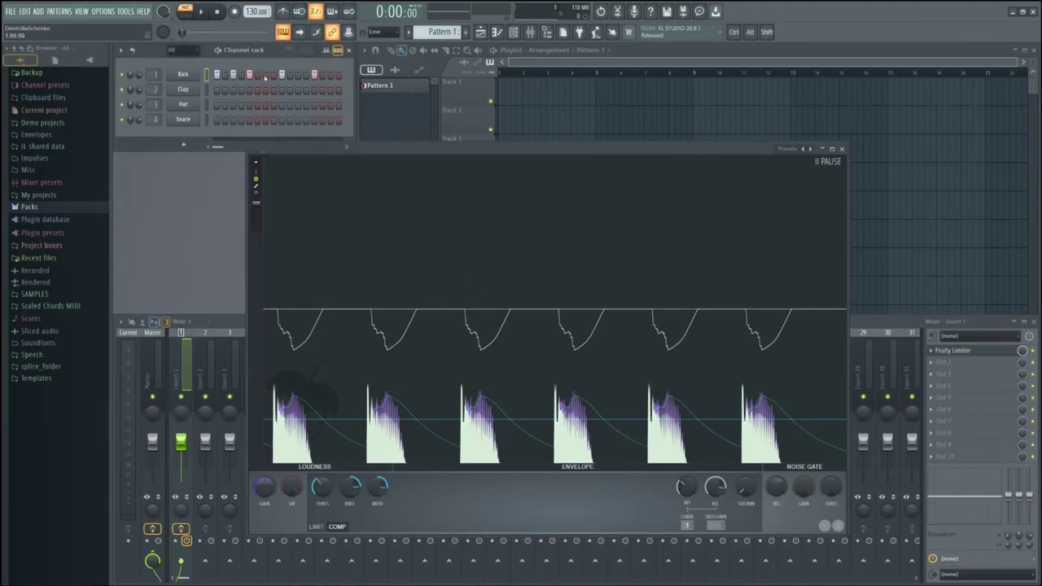
{"action": "left_click", "coordinate": [299, 74]}
{"action": "key", "text": "space"}
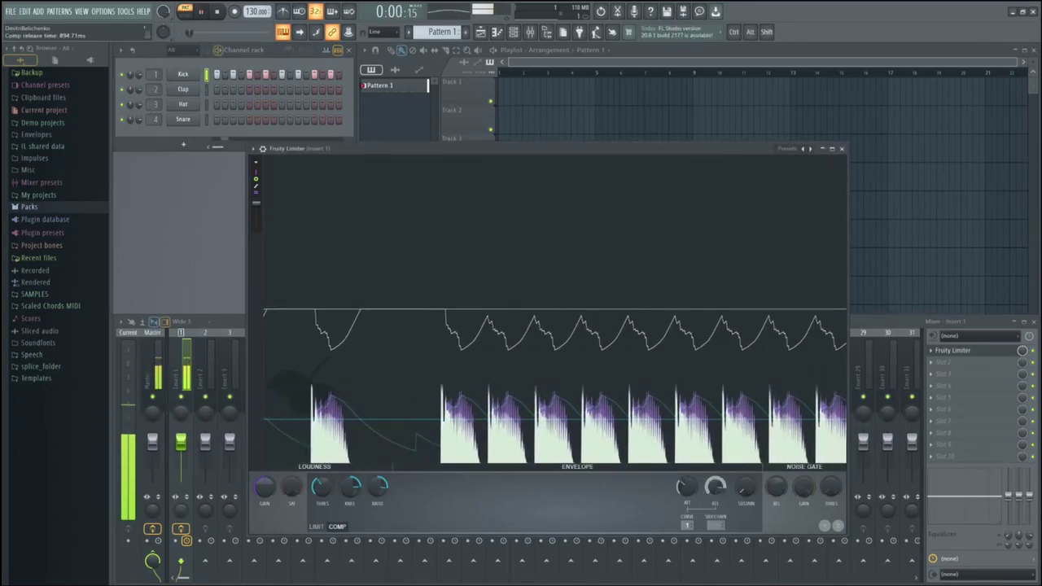
{"action": "key", "text": "space"}
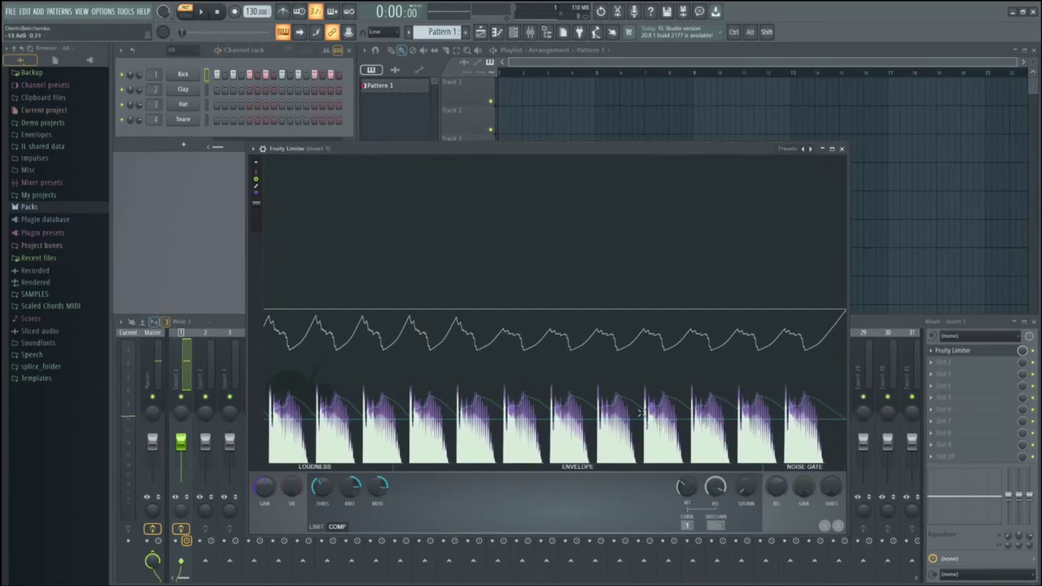
{"action": "key", "text": "space"}
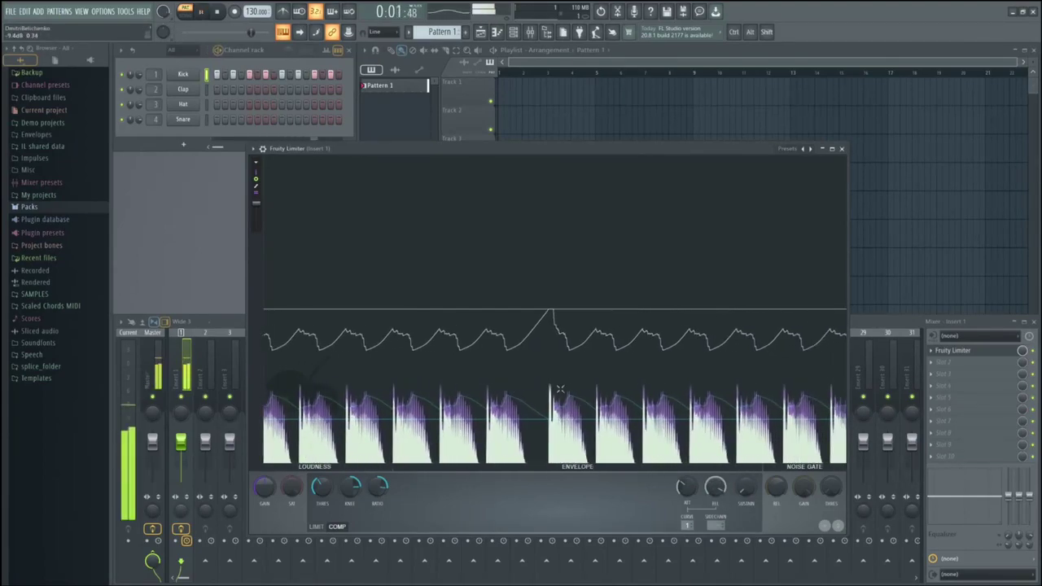
{"action": "key", "text": "space"}
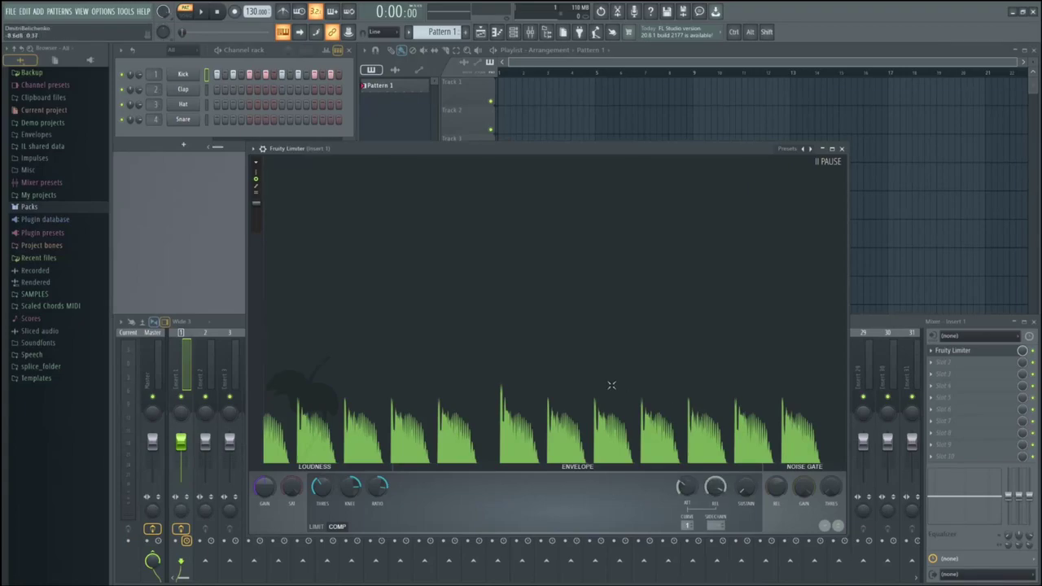
- Lower the compressor threshold and play the dense kick pattern to check the stronger gain reduction
{"action": "left_click_drag", "start_coordinate": [320, 487], "coordinate": [321, 507]}
{"action": "key", "text": "space"}
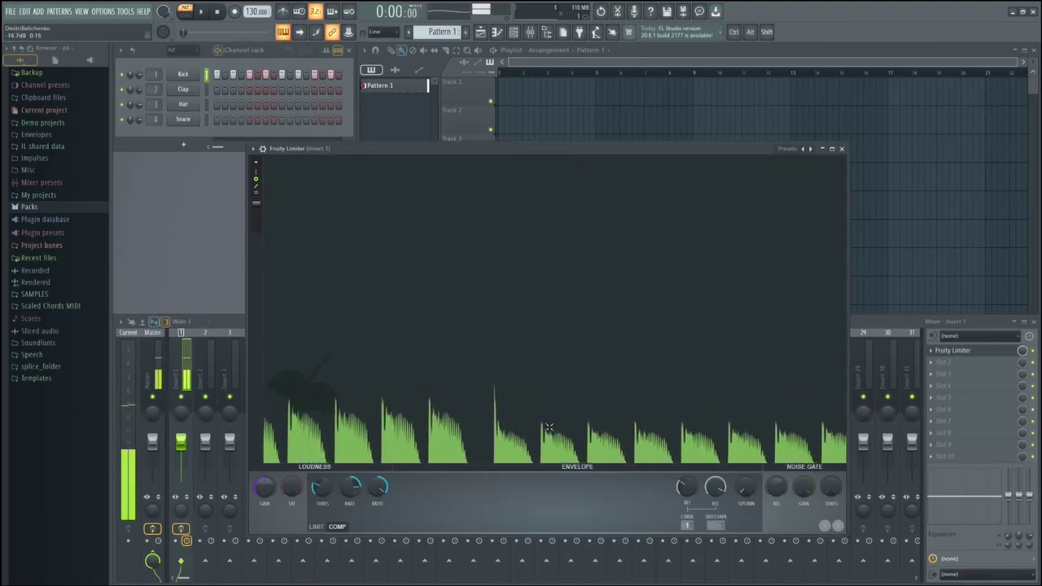
{"action": "key", "text": "space"}
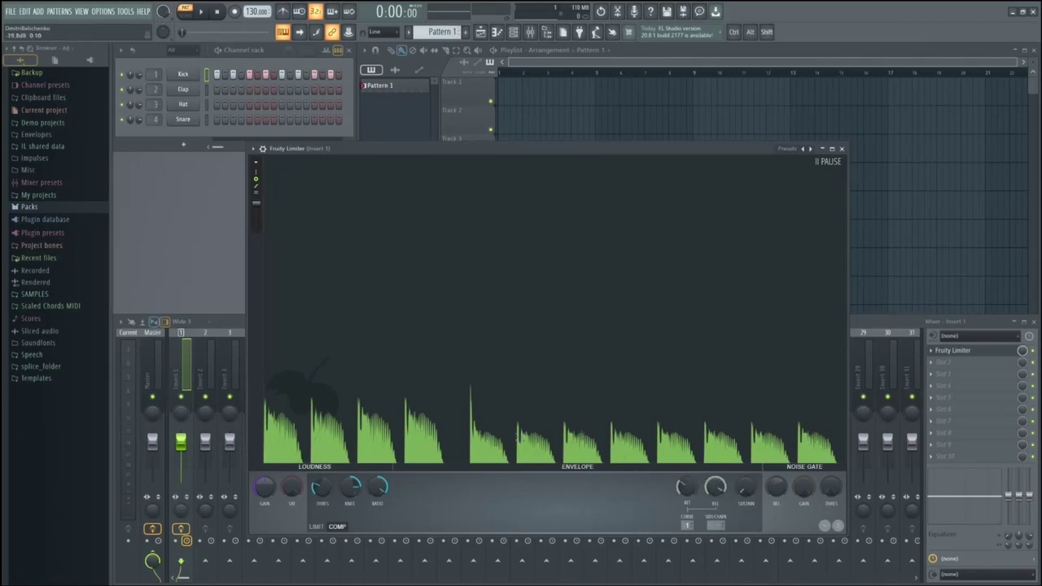
- Show the input peaks, gain envelope and threshold line alongside the output peaks in the limiter's analysis display
{"action": "left_click", "coordinate": [259, 196]}
{"action": "left_click", "coordinate": [258, 186]}
{"action": "left_click", "coordinate": [258, 174]}
{"action": "left_click", "coordinate": [259, 174]}
{"action": "left_click", "coordinate": [258, 175]}
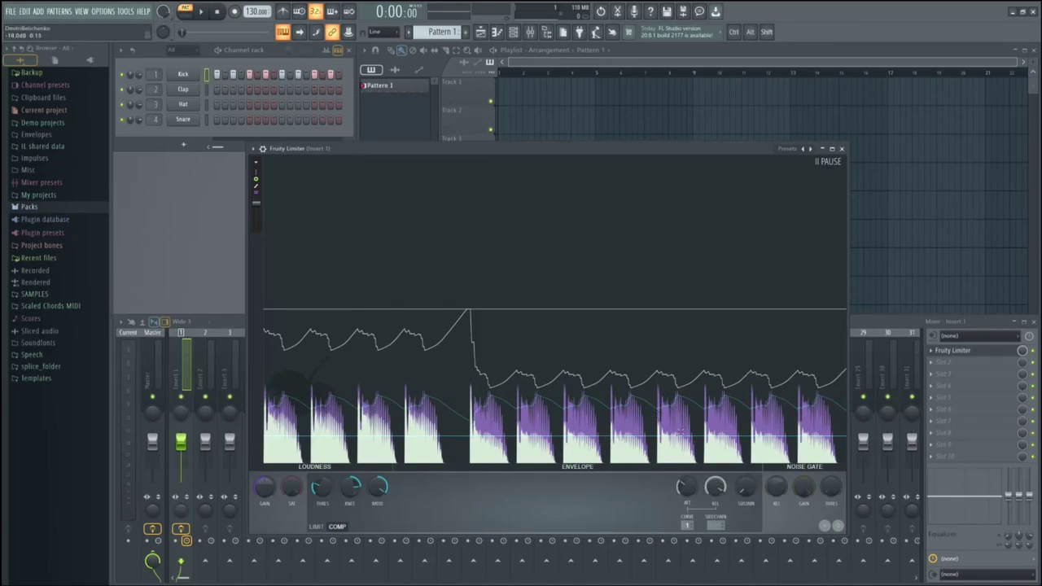
- Play the pattern and shorten the compressor release until the gain envelope recovers fully between kicks
{"action": "key", "text": "space"}
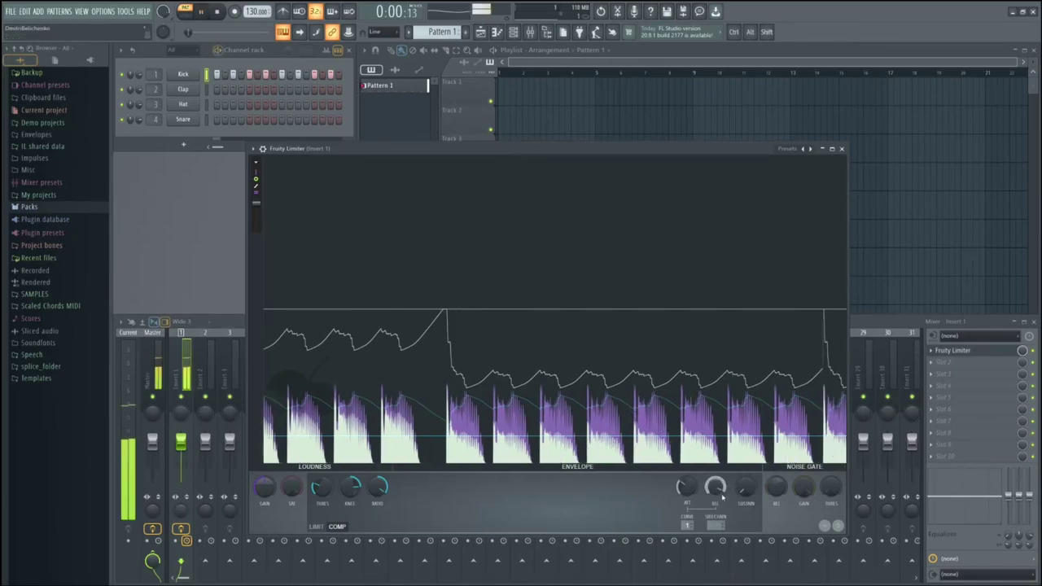
{"action": "left_click_drag", "start_coordinate": [715, 487], "coordinate": [715, 500]}
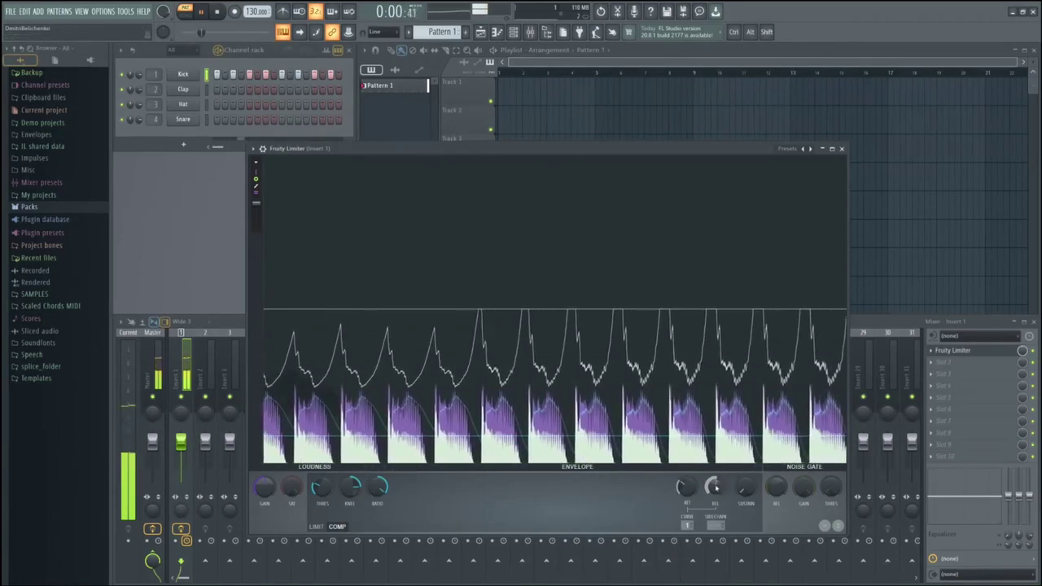
{"action": "key", "text": "space"}
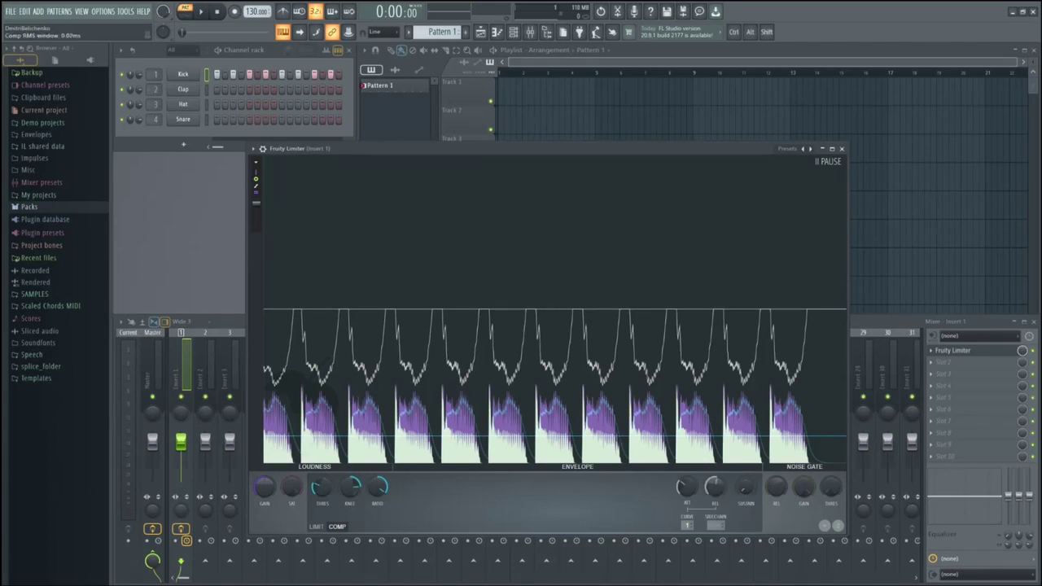
- Raise the compressor's sustain (RMS window) to about 23 ms while playing the kick pattern
{"action": "left_click_drag", "start_coordinate": [744, 488], "coordinate": [744, 492]}
{"action": "key", "text": "space"}
{"action": "left_click_drag", "start_coordinate": [745, 493], "coordinate": [750, 452]}
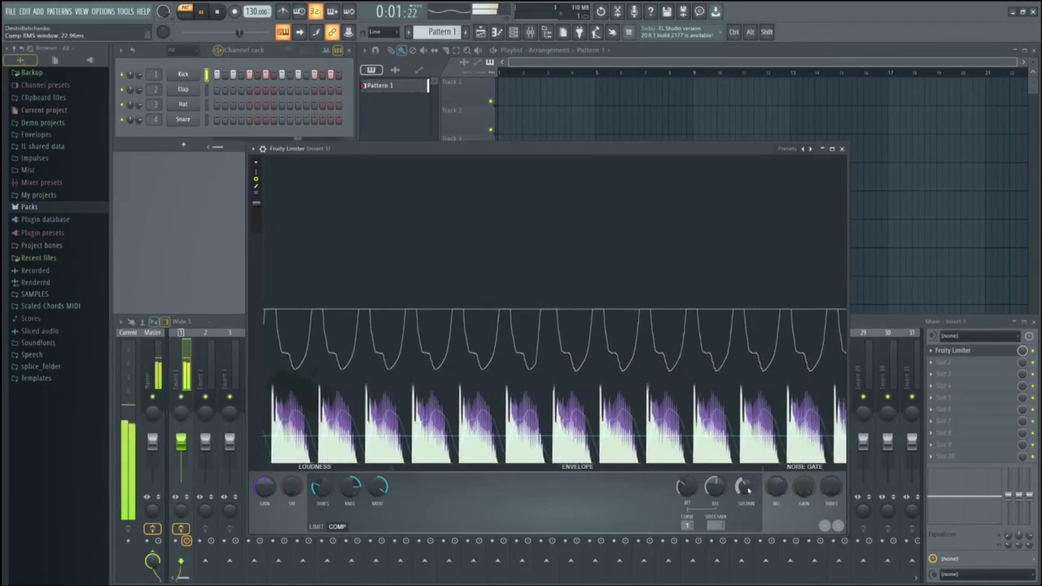
{"action": "key", "text": "space"}
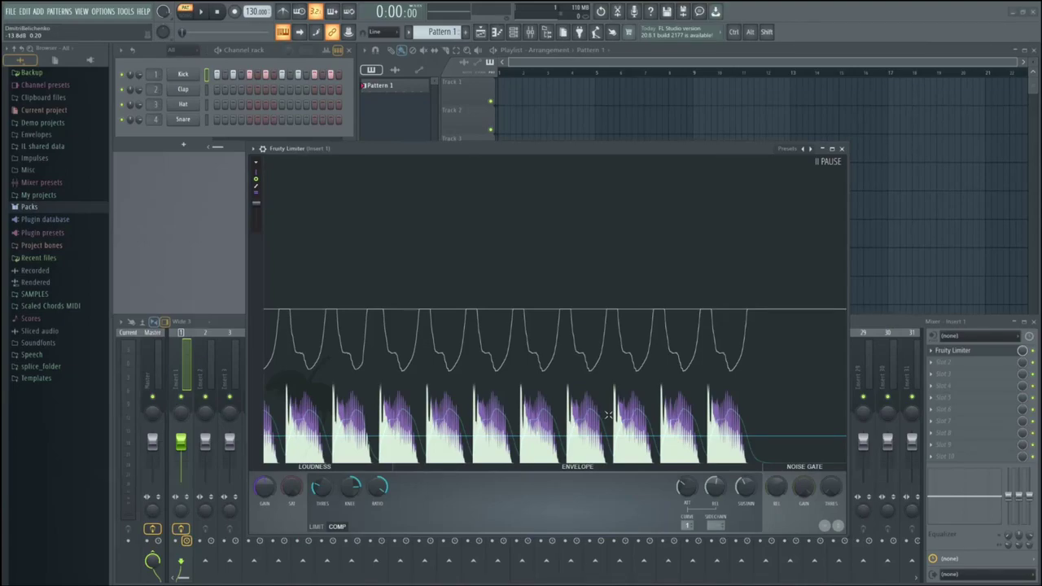
- Set the compressor attack and sustain to their minimum and play the pattern, comparing it with the uncompressed spare state
{"action": "left_click_drag", "start_coordinate": [683, 489], "coordinate": [684, 541]}
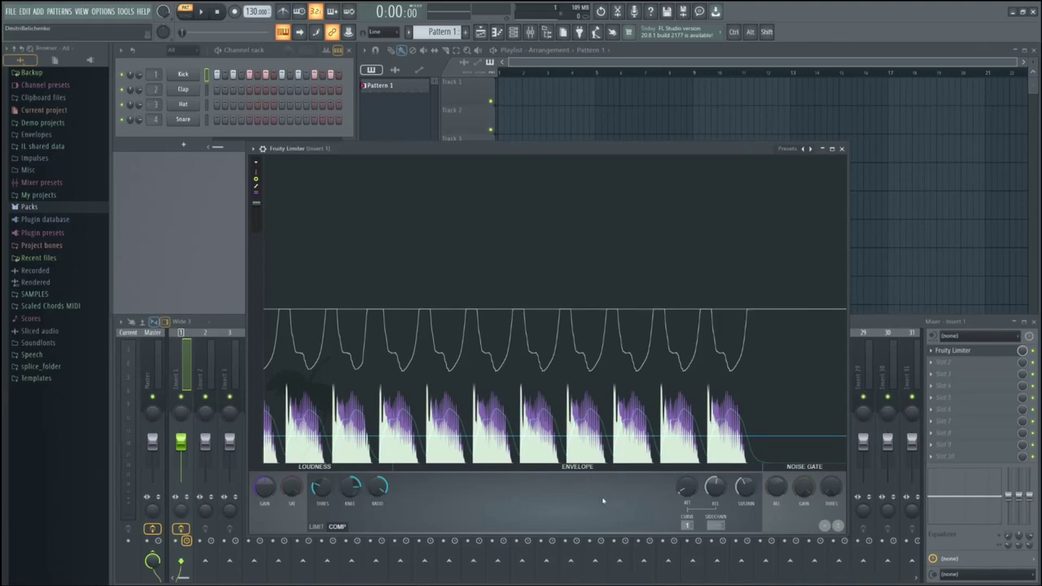
{"action": "key", "text": "space"}
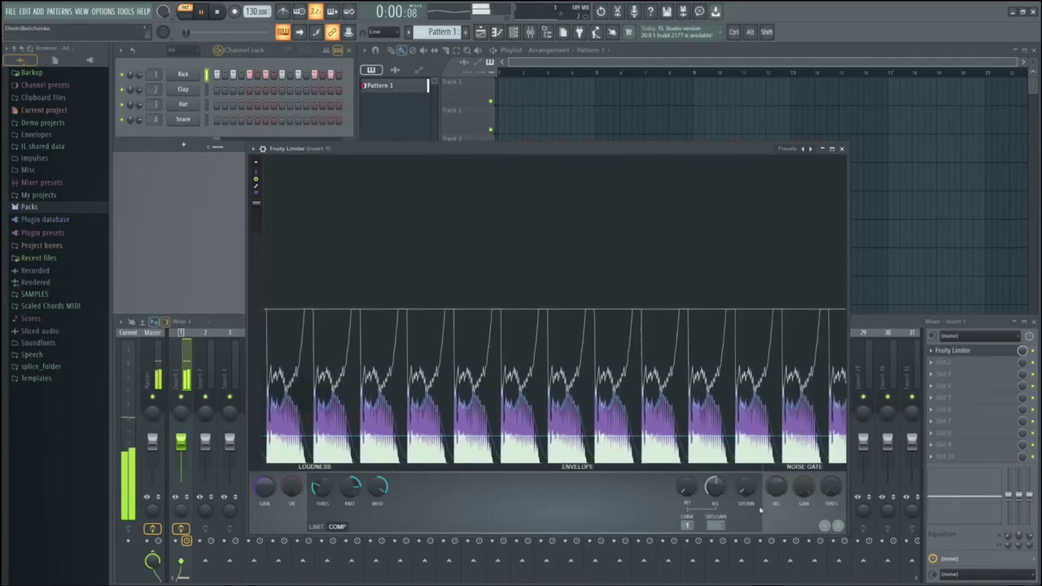
{"action": "key", "text": "space"}
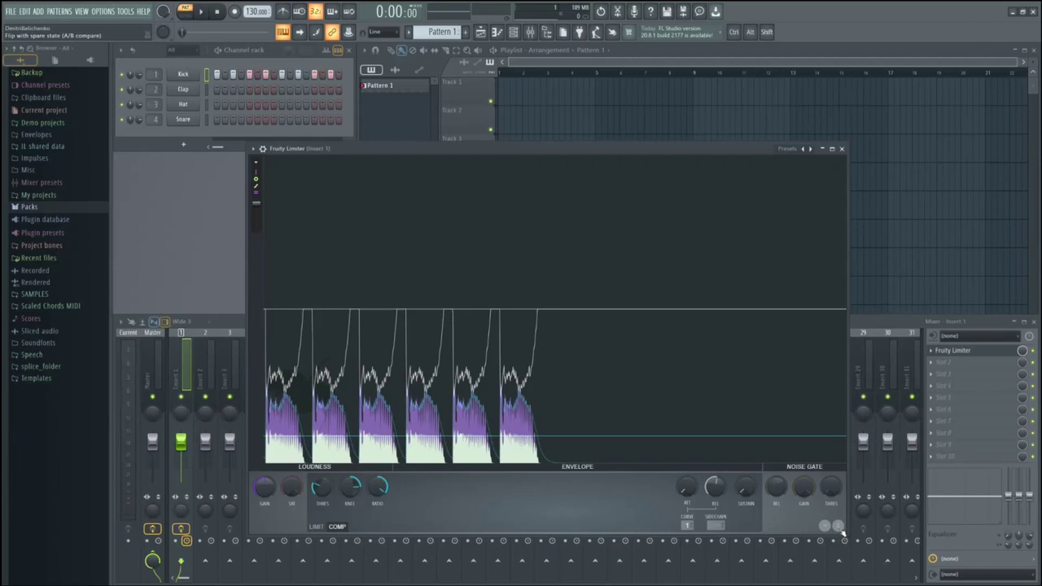
{"action": "key", "text": "space"}
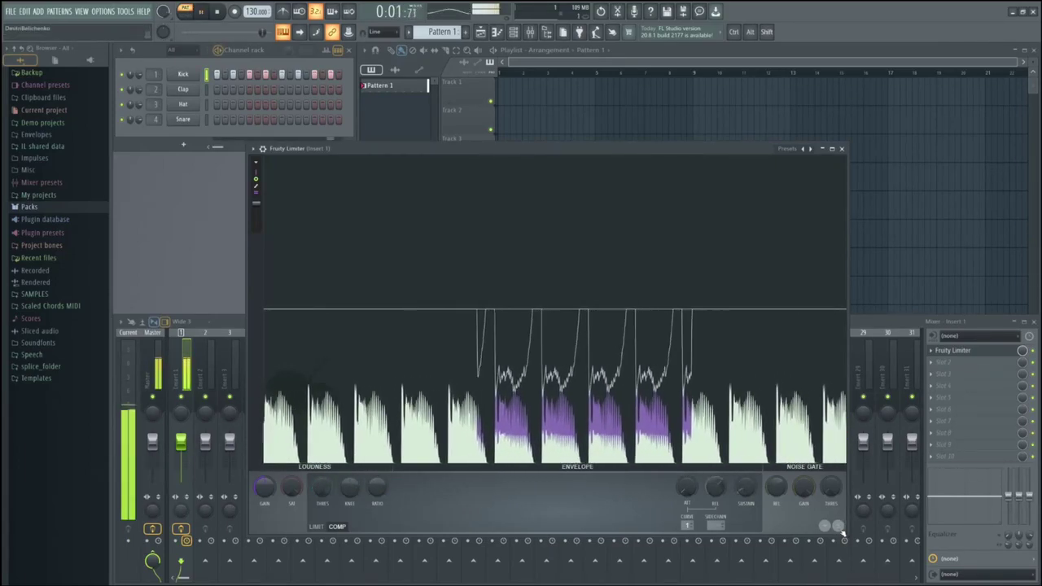
{"action": "key", "text": "space"}
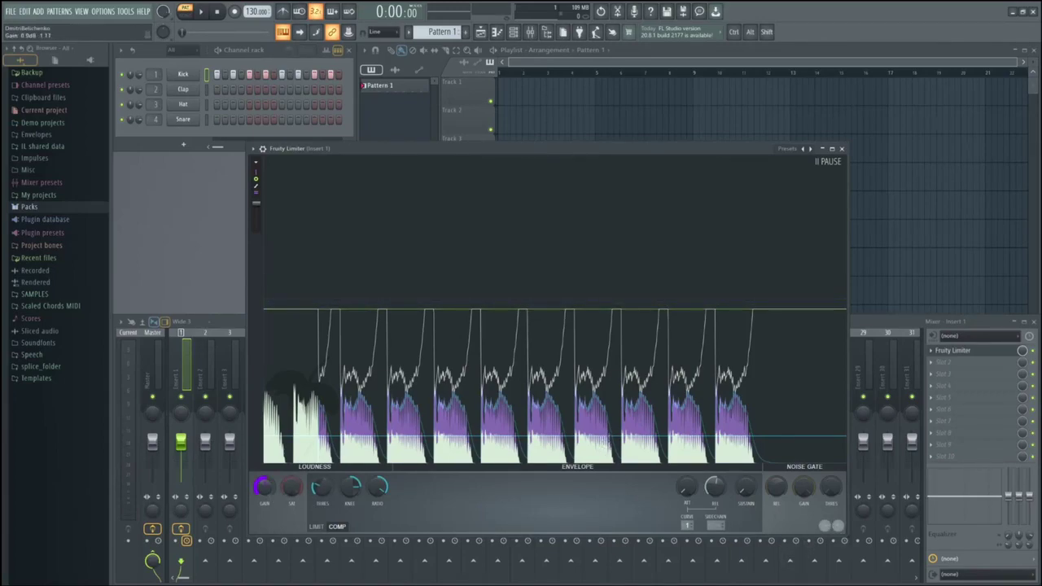
- Try raising the loudness gain to about 7.3 dB and flip repeatedly between the compressed and spare states
{"action": "scroll", "coordinate": [265, 489], "scroll_direction": "up", "scroll_amount": 8}
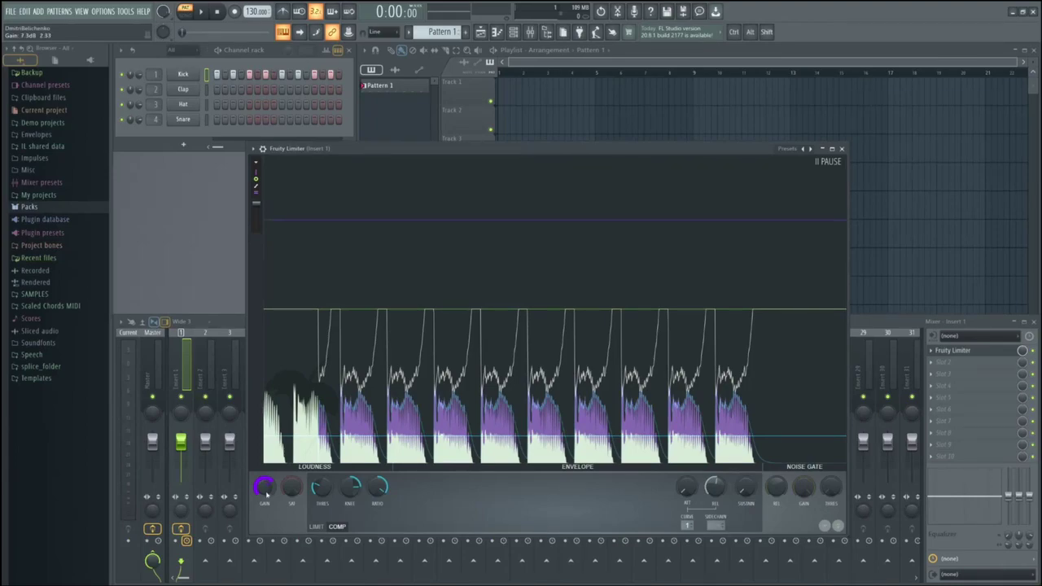
{"action": "left_click", "coordinate": [839, 528]}
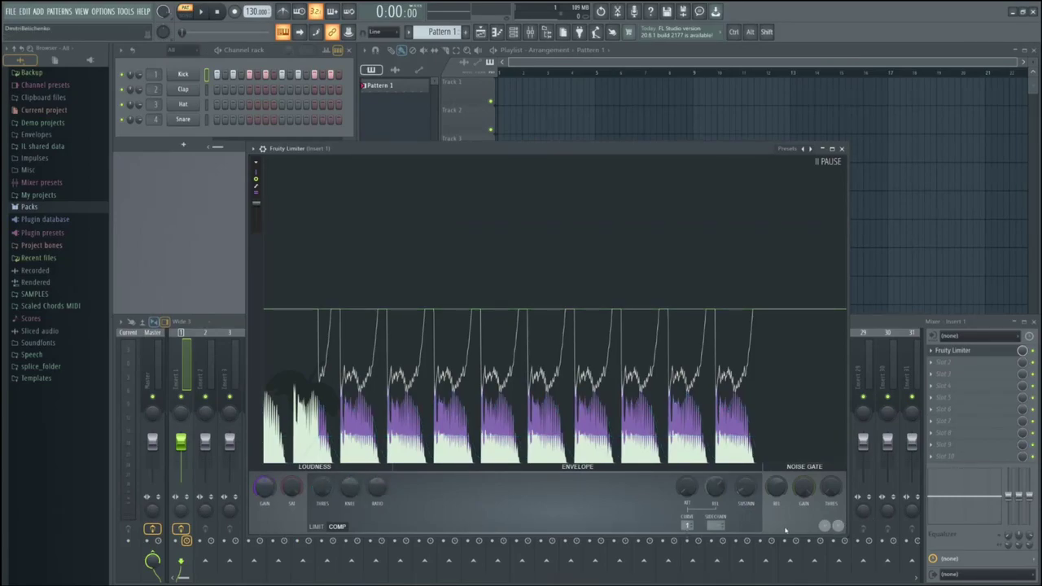
{"action": "left_click", "coordinate": [839, 528]}
{"action": "left_click", "coordinate": [839, 527]}
{"action": "left_click", "coordinate": [840, 527]}
{"action": "left_click", "coordinate": [840, 528]}
{"action": "left_click", "coordinate": [838, 528]}
{"action": "left_click", "coordinate": [839, 527]}
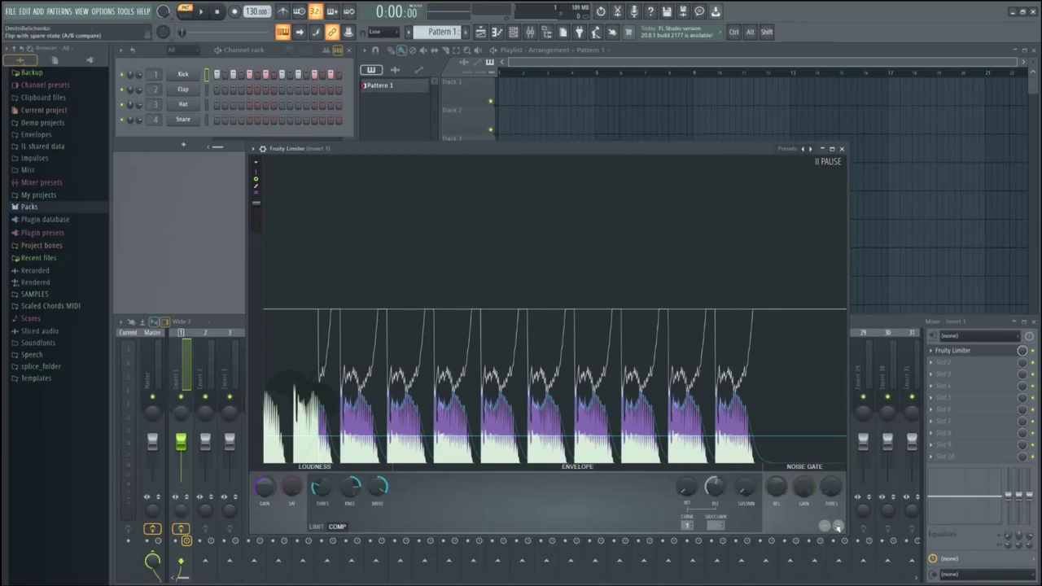
- Raise the compressed state's gain to about 6.5 dB during playback and compare it with the spare state
{"action": "key", "text": "space"}
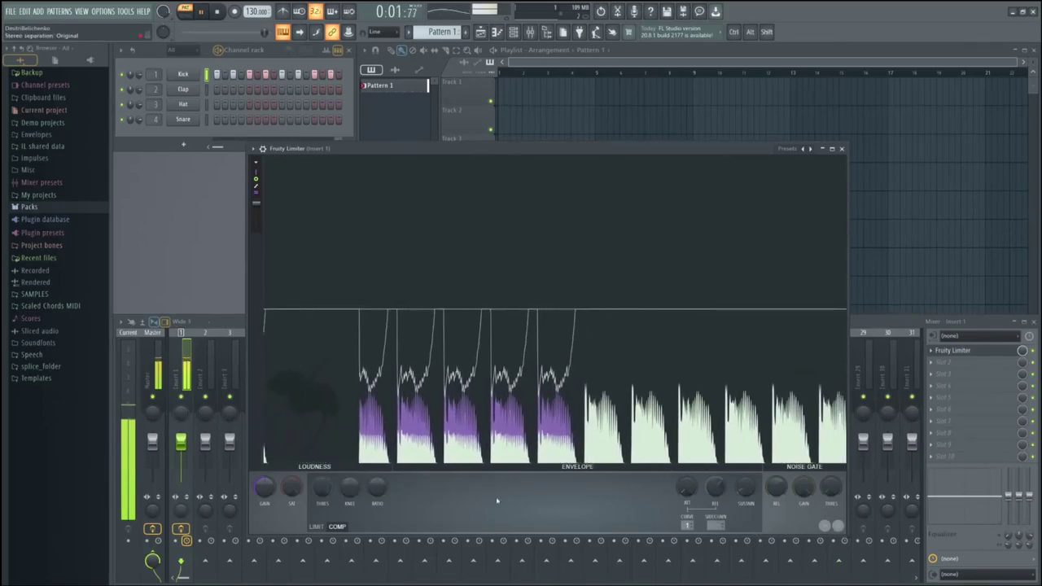
{"action": "left_click_drag", "start_coordinate": [264, 487], "coordinate": [263, 460]}
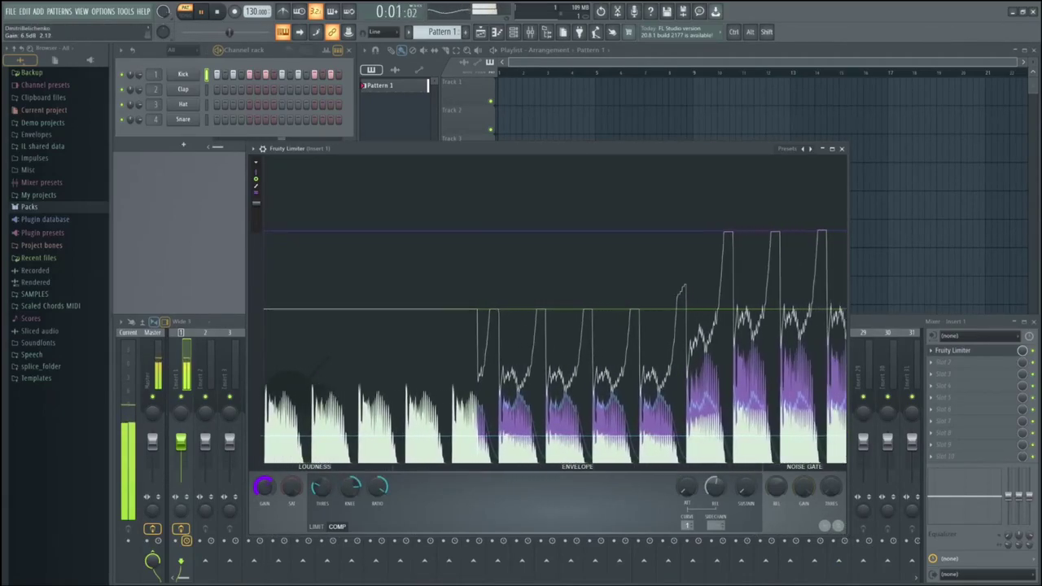
{"action": "left_click", "coordinate": [838, 526]}
{"action": "left_click", "coordinate": [839, 526]}
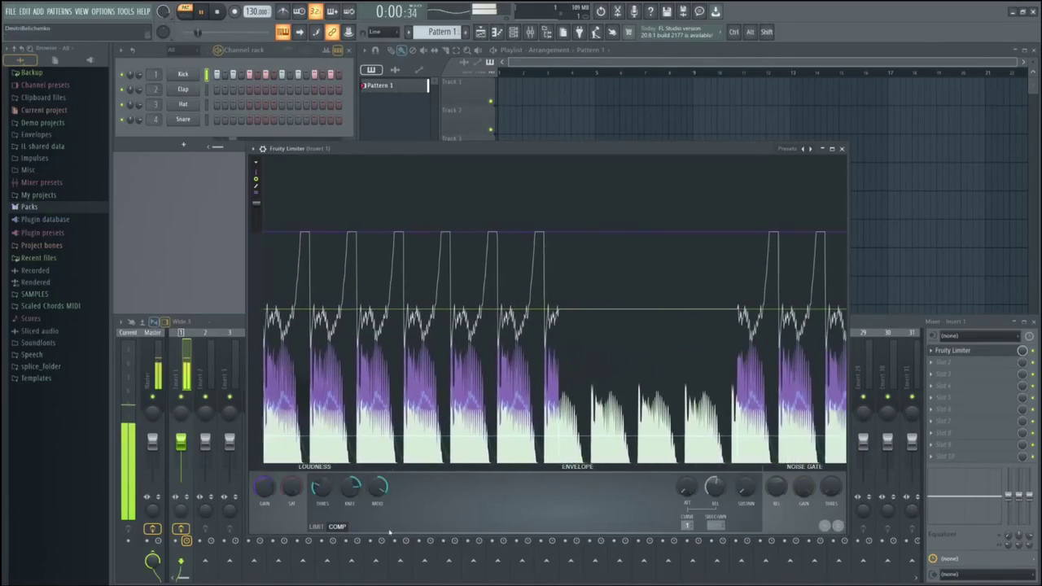
- Raise the make-up gain further and flip between the compressed and spare states while the kick pattern plays
{"action": "left_click", "coordinate": [839, 526]}
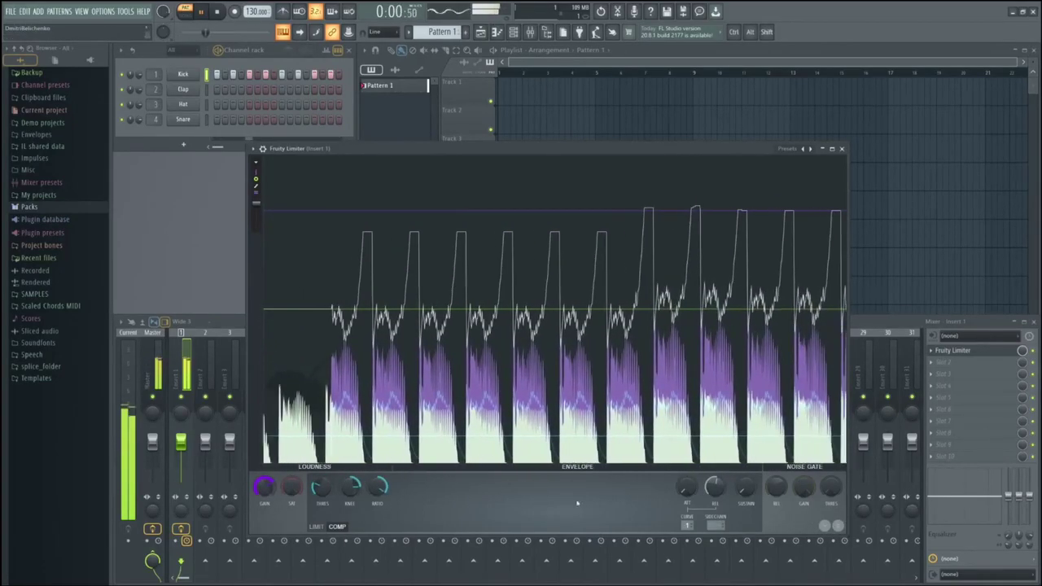
{"action": "left_click", "coordinate": [838, 526]}
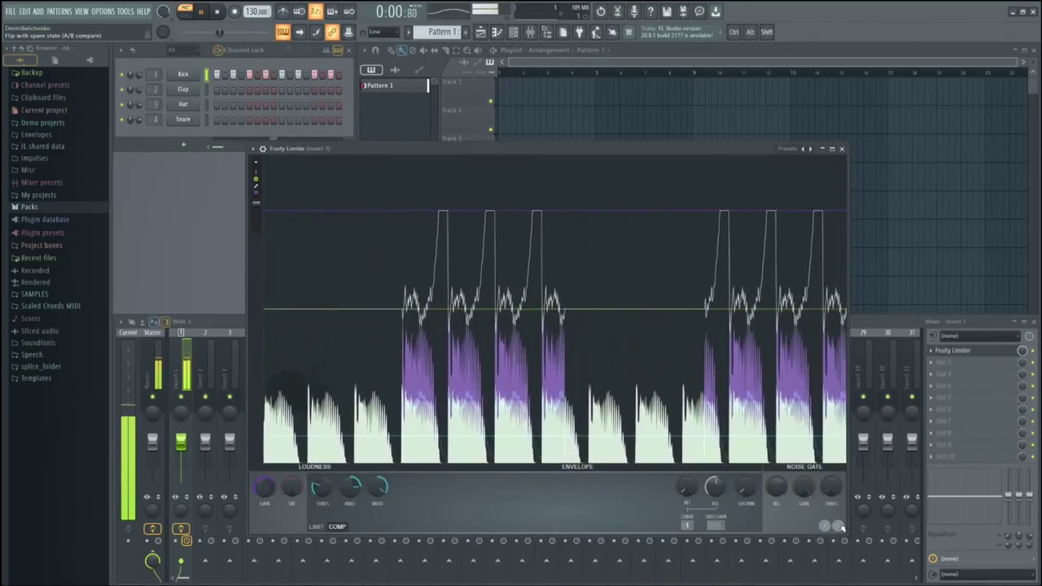
{"action": "left_click", "coordinate": [838, 526]}
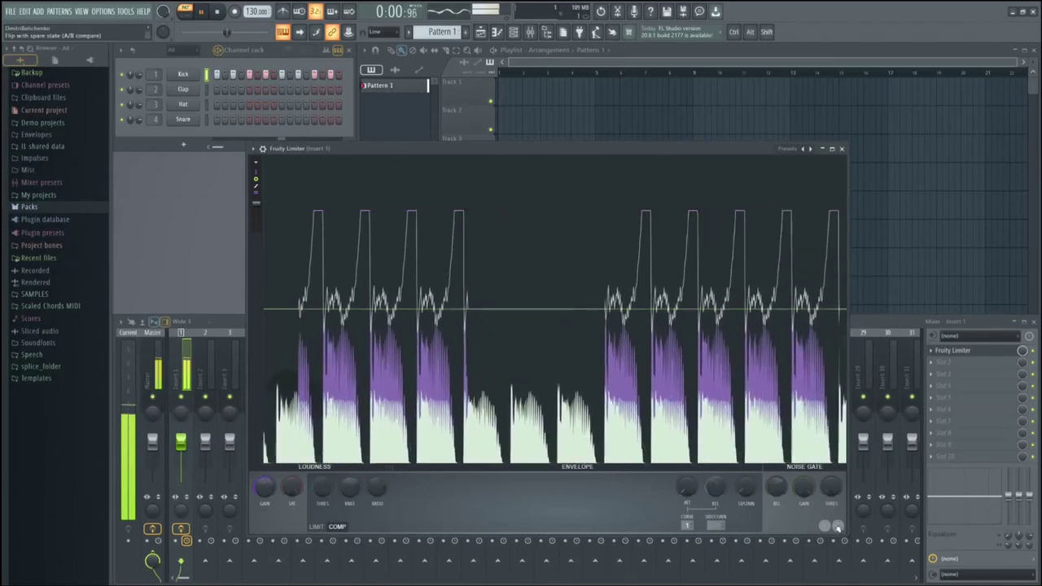
{"action": "left_click", "coordinate": [838, 526]}
{"action": "left_click", "coordinate": [839, 526]}
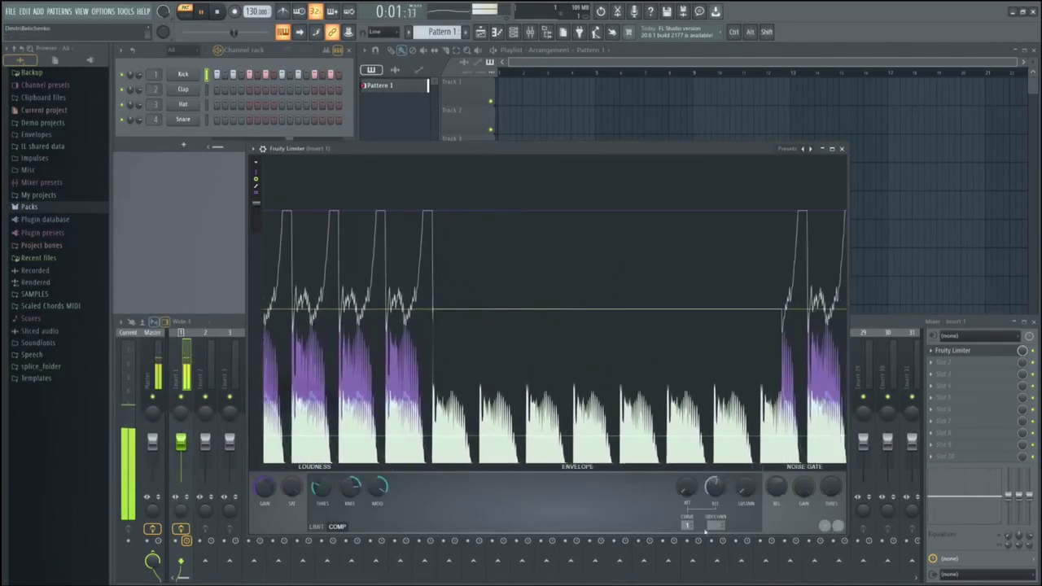
{"action": "key", "text": "space"}
- Lengthen the compressor attack to about 14.7 ms and play the pattern so the kick transients pass through
{"action": "mouse_move", "coordinate": [459, 442]}
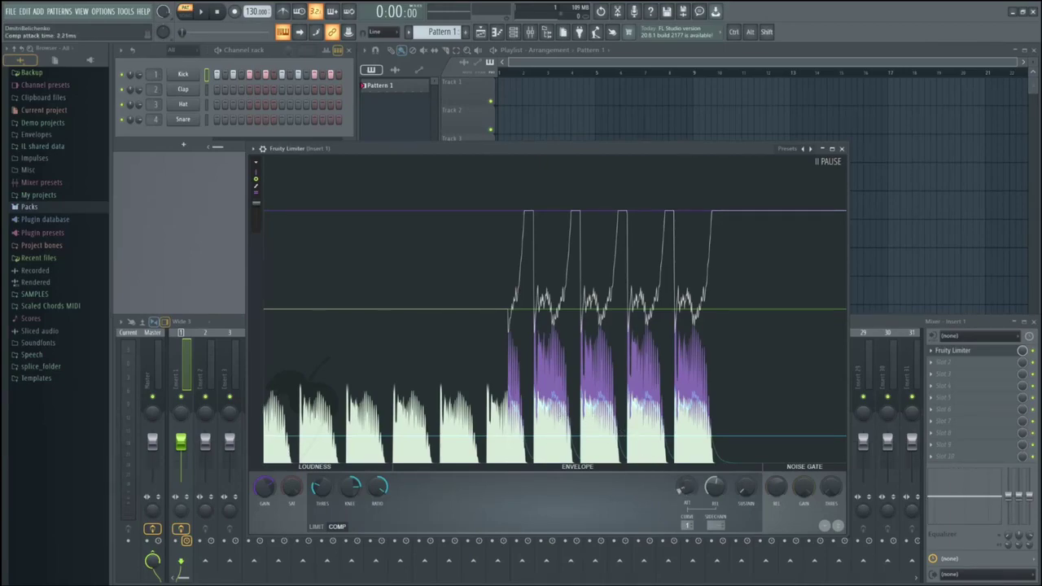
{"action": "left_click_drag", "start_coordinate": [686, 489], "coordinate": [685, 481]}
{"action": "left_click_drag", "start_coordinate": [680, 488], "coordinate": [681, 494]}
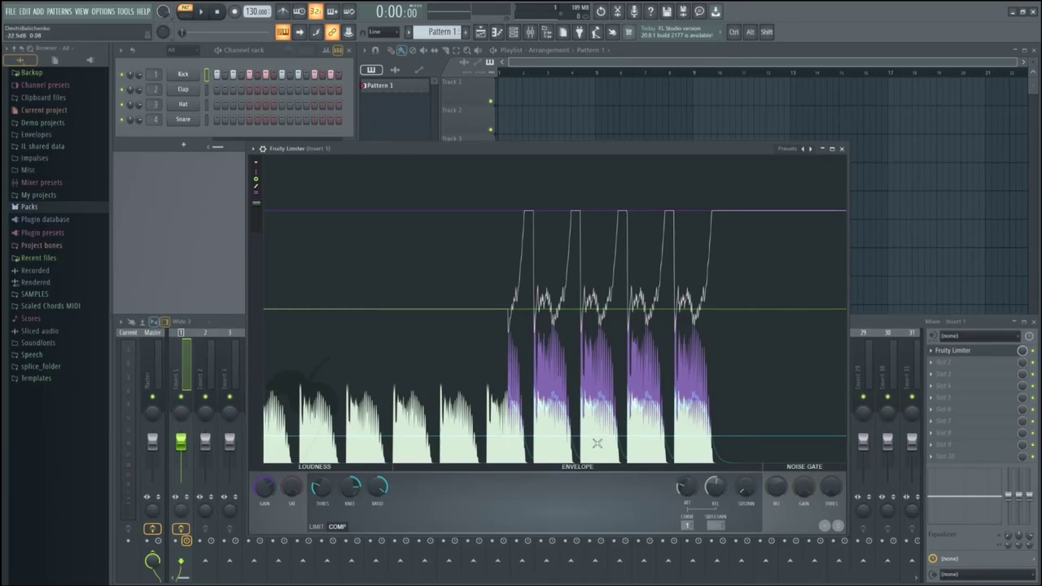
{"action": "scroll", "coordinate": [687, 487], "scroll_direction": "up", "scroll_amount": 2}
{"action": "scroll", "coordinate": [687, 487], "scroll_direction": "up", "scroll_amount": 3}
{"action": "key", "text": "space"}
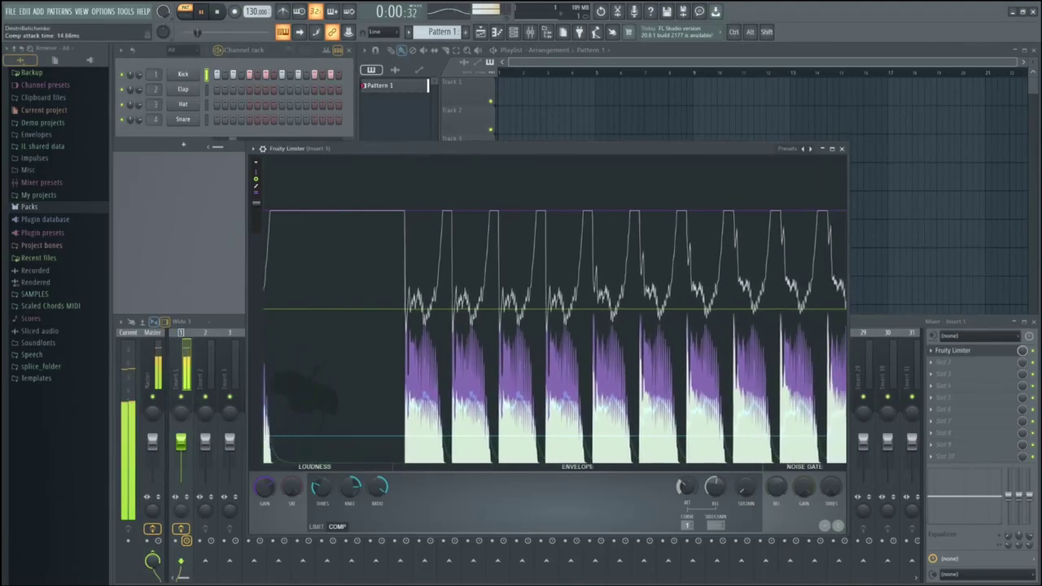
- Compare the slow-attack compression with the spare state during playback, lowering the compressed state's gain for a closer loudness match
{"action": "left_click", "coordinate": [838, 526]}
{"action": "left_click", "coordinate": [839, 528]}
{"action": "left_click", "coordinate": [839, 527]}
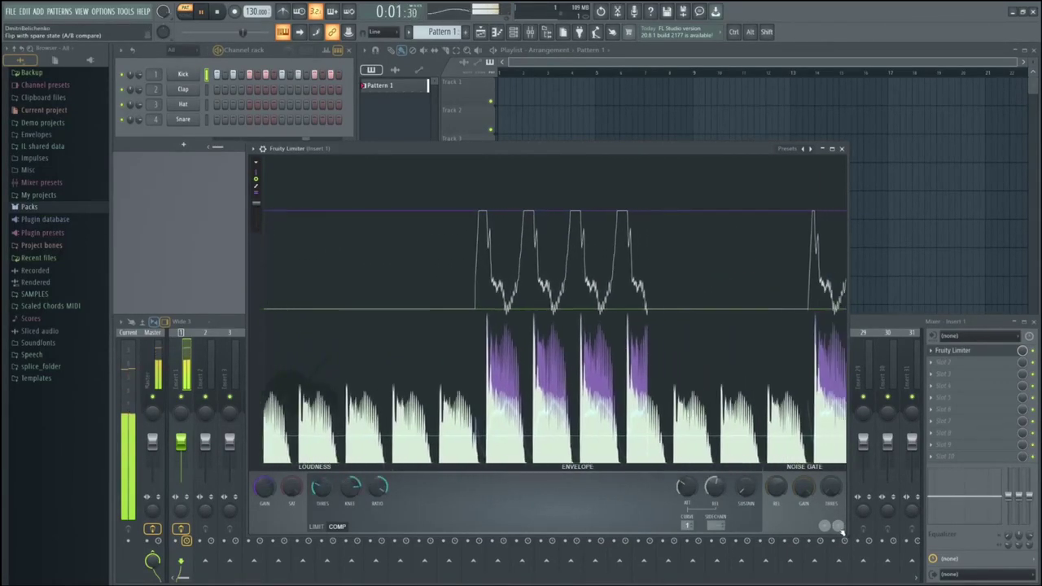
{"action": "key", "text": "space"}
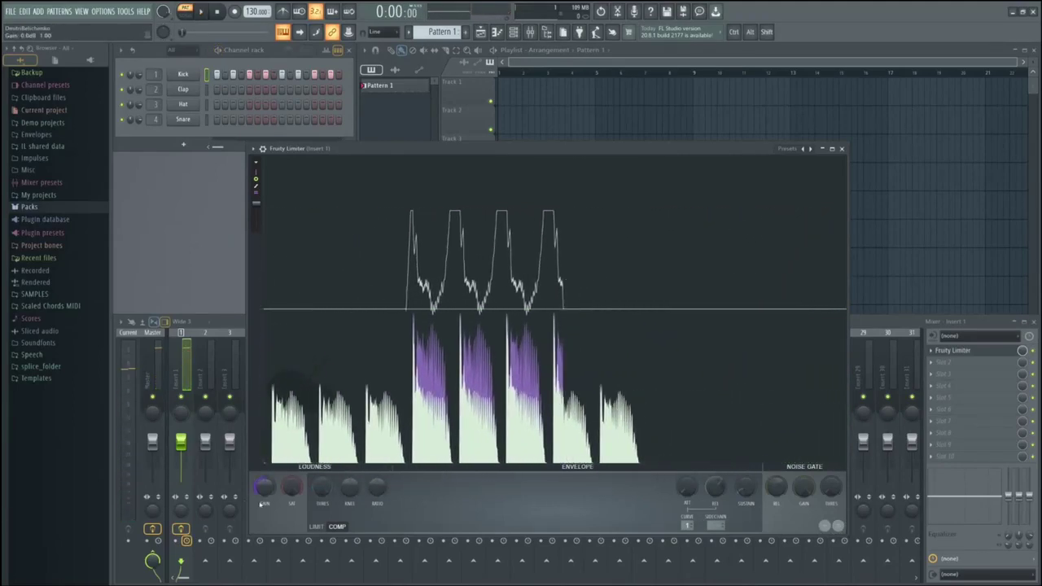
{"action": "key", "text": "space"}
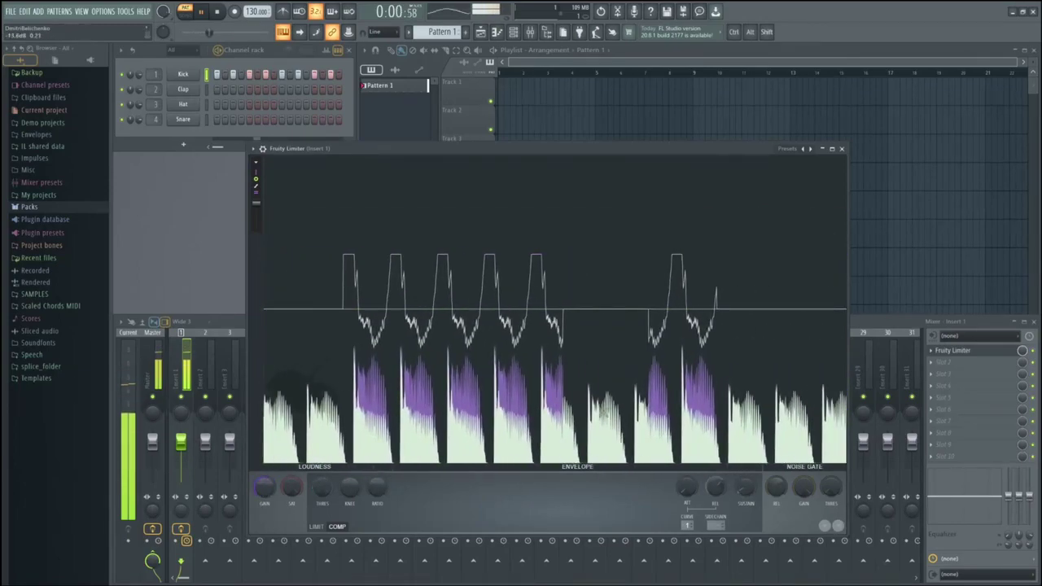
{"action": "key", "text": "space"}
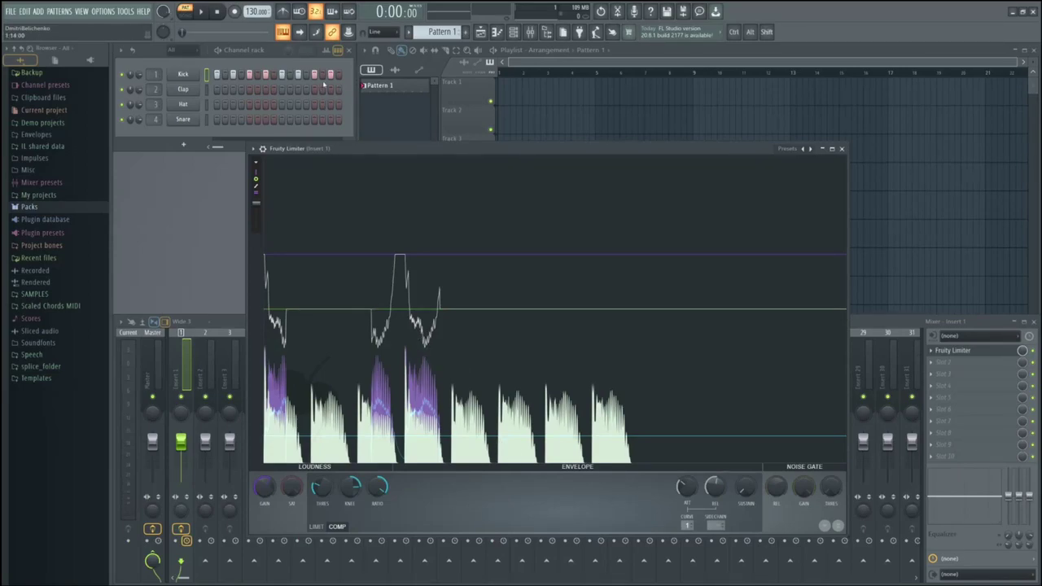
- Place dreams_verse1 from the demo projects' Dreams folder at the start of playlist Track 2 and open its channel settings
{"action": "left_click", "coordinate": [45, 172]}
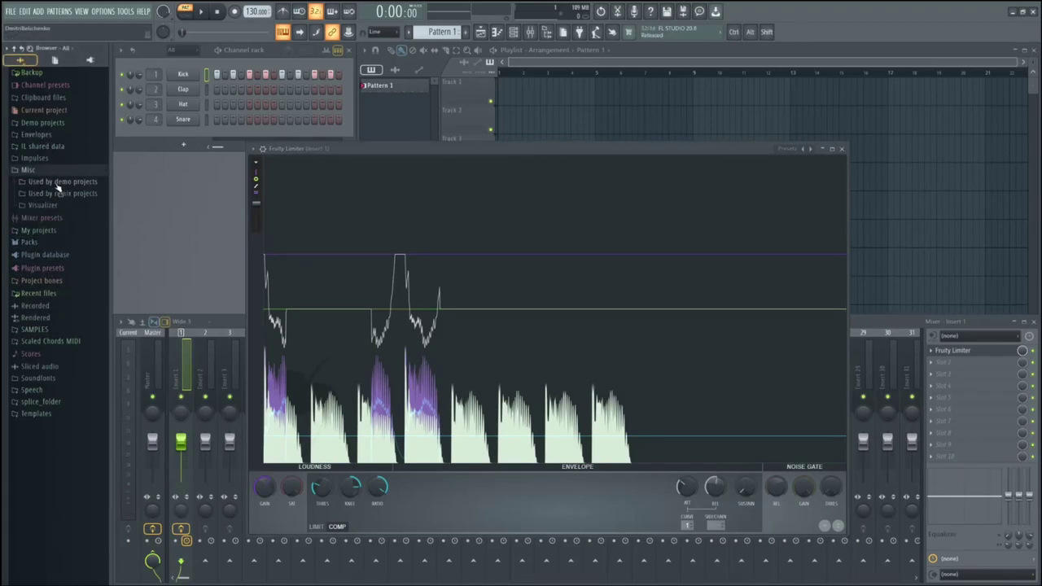
{"action": "left_click", "coordinate": [57, 183]}
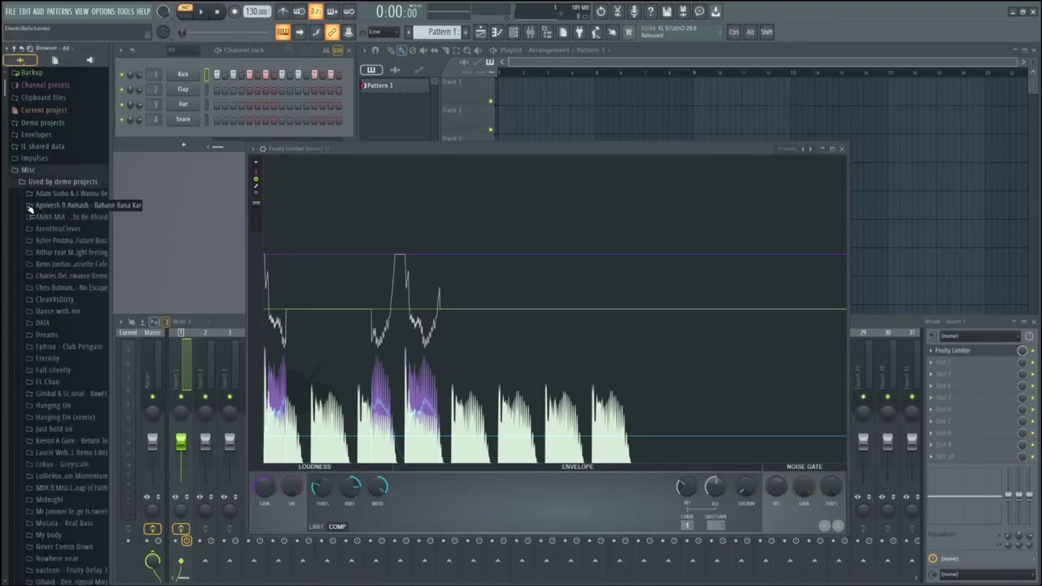
{"action": "left_click", "coordinate": [61, 336]}
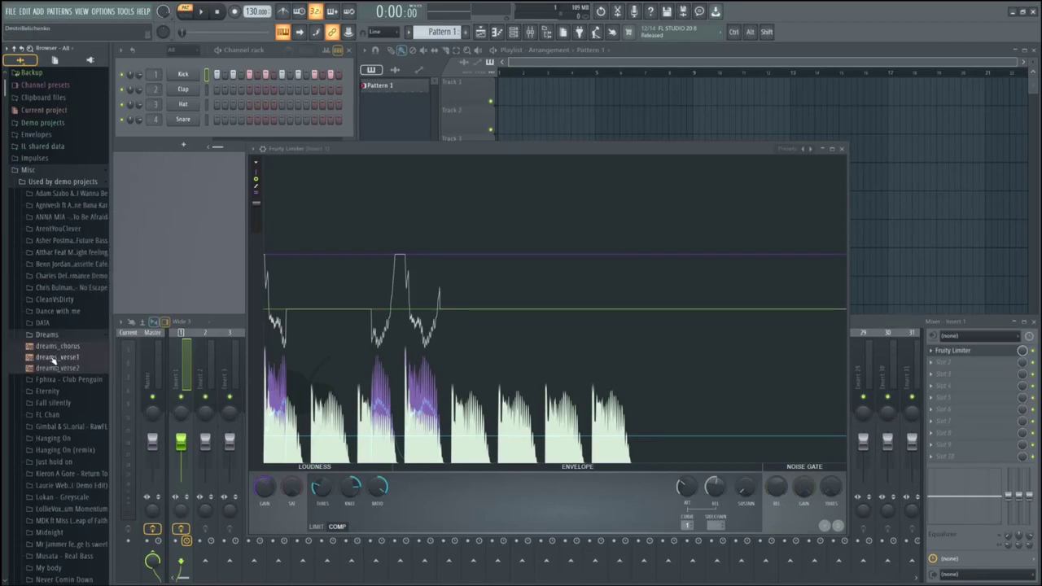
{"action": "left_click_drag", "start_coordinate": [67, 356], "coordinate": [560, 109]}
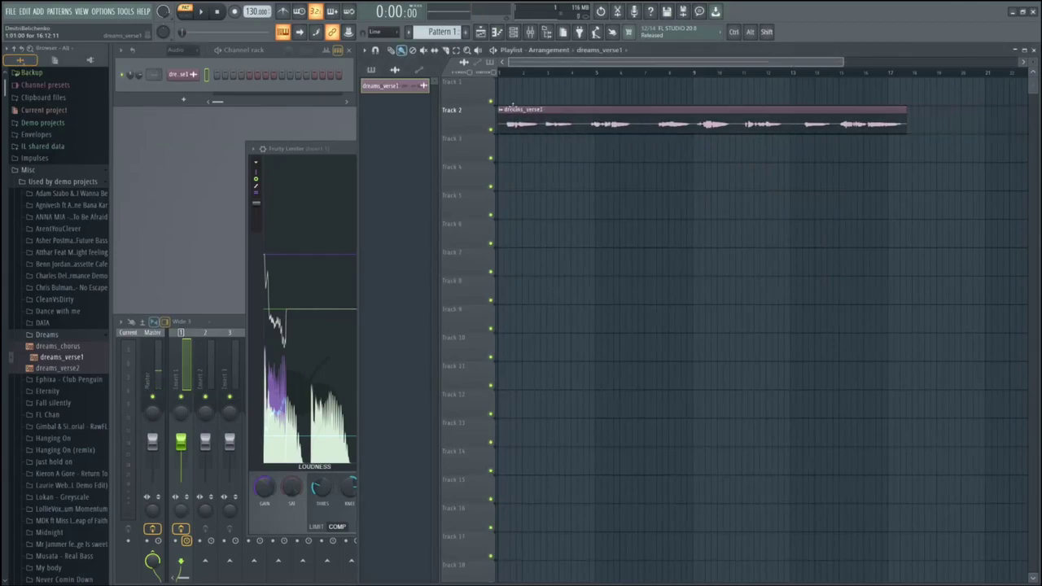
{"action": "double_click", "coordinate": [551, 122]}
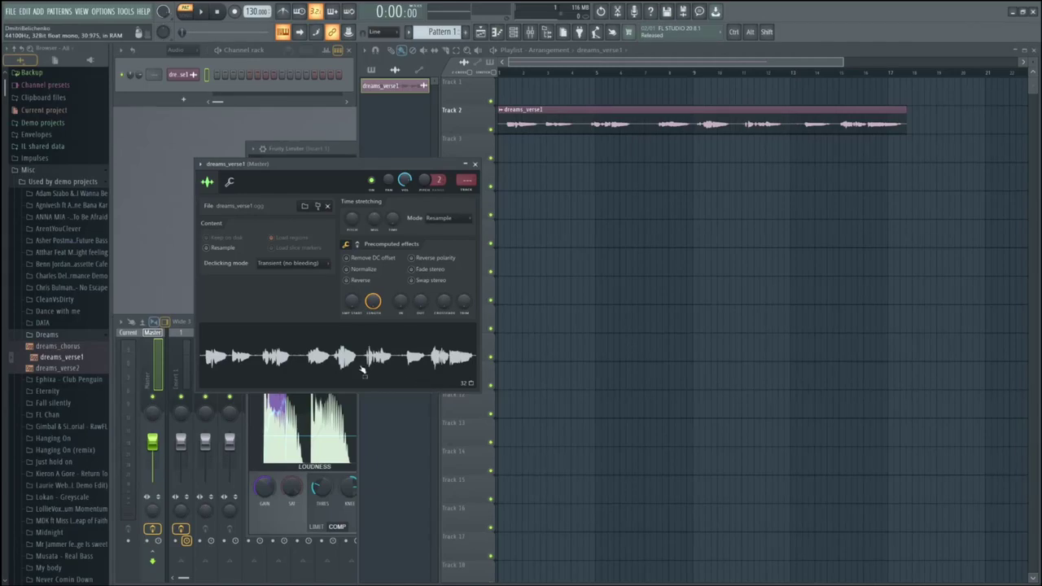
- Normalize the dreams_verse1 sample, route its channel to mixer track 1, and bring up the Fruity Limiter on that insert
{"action": "left_click", "coordinate": [348, 271]}
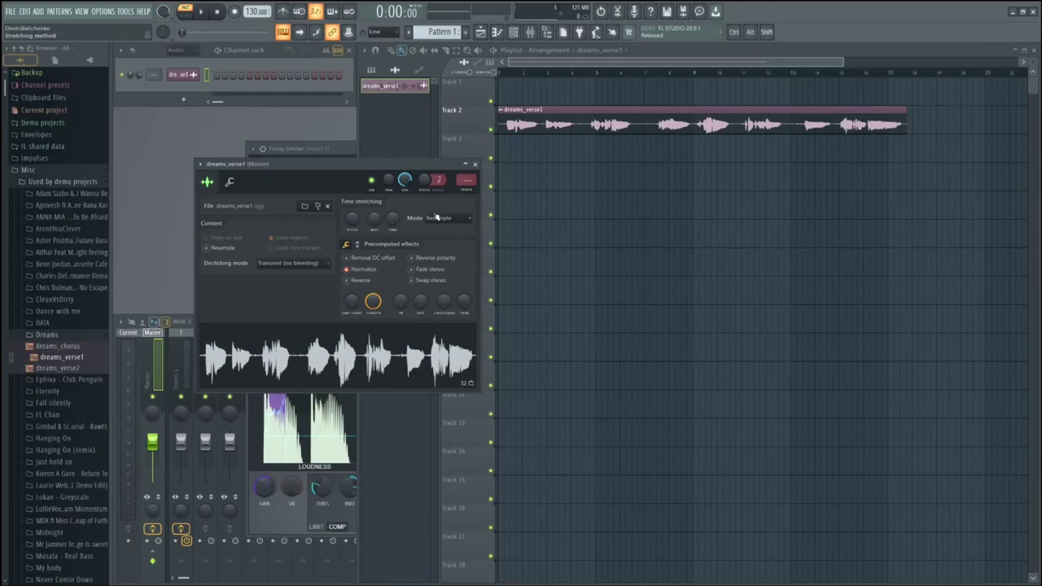
{"action": "scroll", "coordinate": [465, 181], "scroll_direction": "up", "scroll_amount": 1}
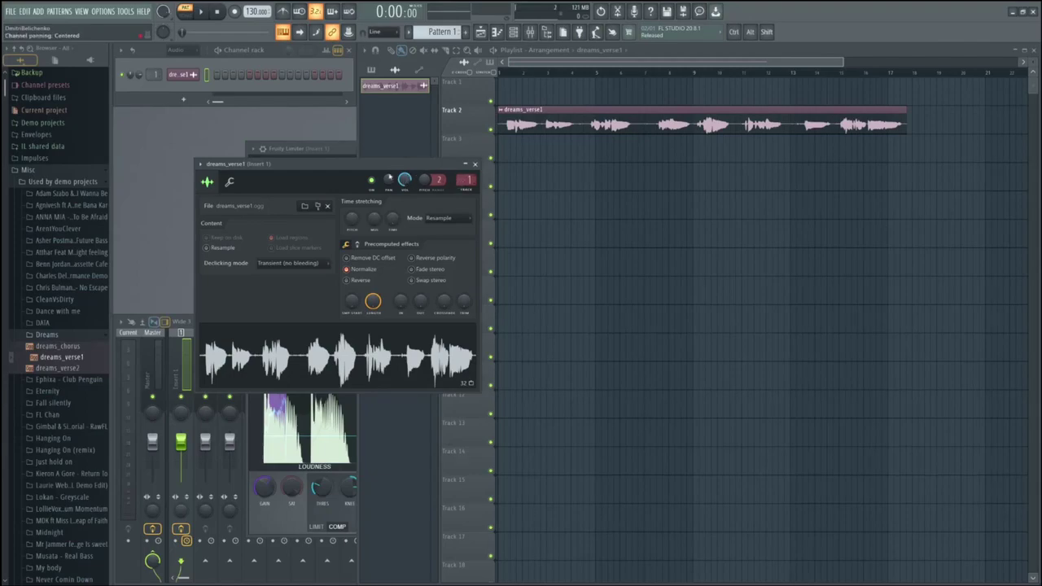
{"action": "left_click", "coordinate": [293, 149]}
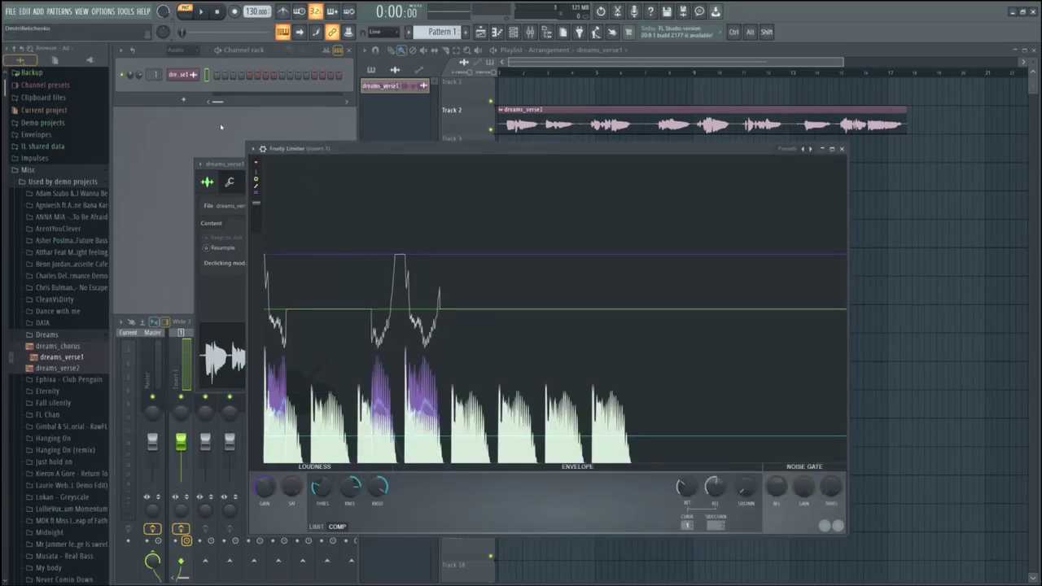
- Show all channels in the channel rack and clear the Kick channel's steps, keeping the Fruity Limiter window in front
{"action": "left_click", "coordinate": [175, 49]}
{"action": "left_click", "coordinate": [181, 63]}
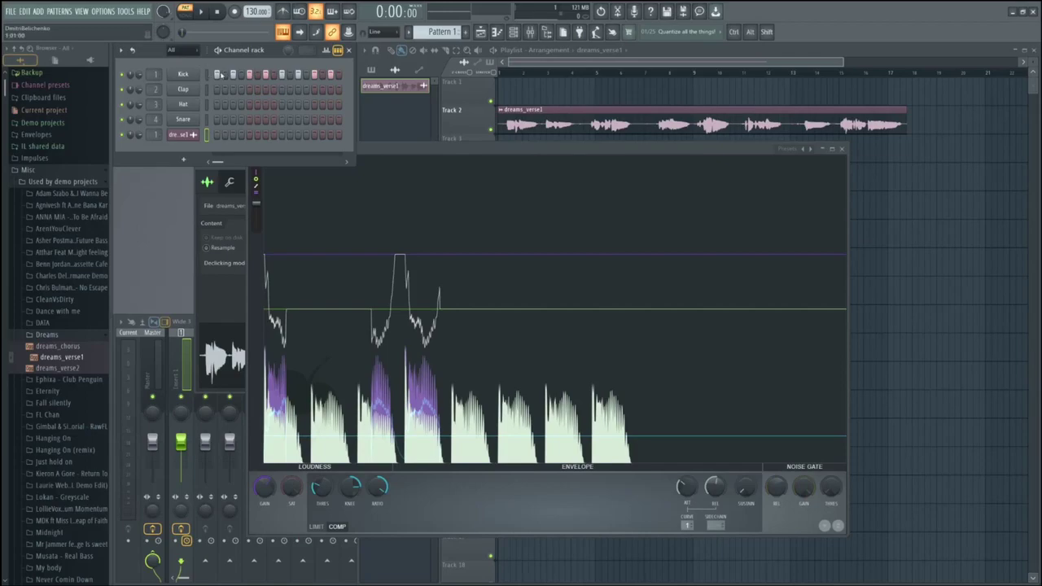
{"action": "left_click_drag", "start_coordinate": [398, 151], "coordinate": [396, 152]}
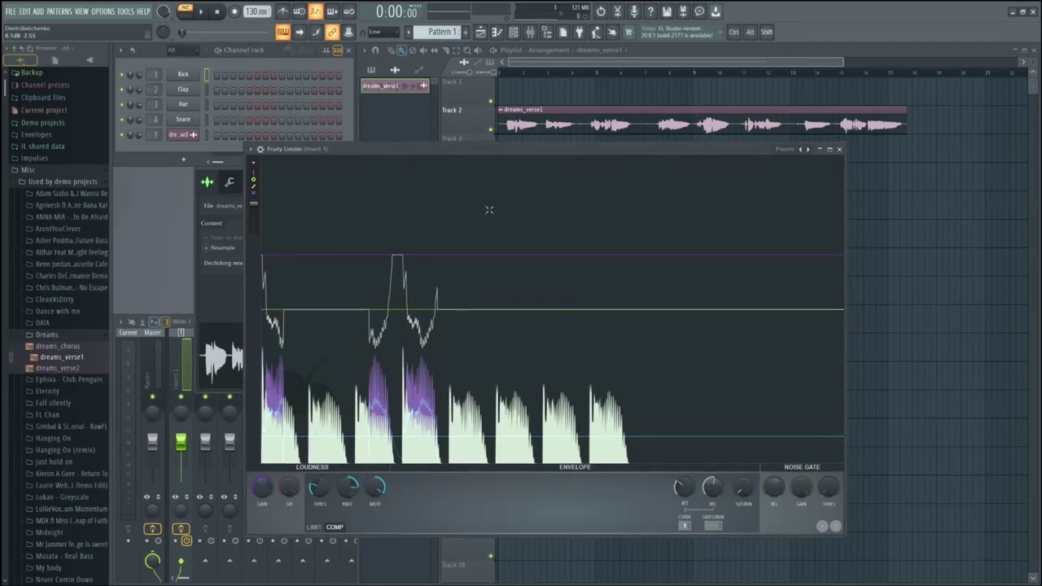
- Switch playback to song mode and play the vocal from the start through the existing compressor settings
{"action": "left_click", "coordinate": [503, 75]}
{"action": "left_click", "coordinate": [365, 175]}
{"action": "key", "text": "space"}
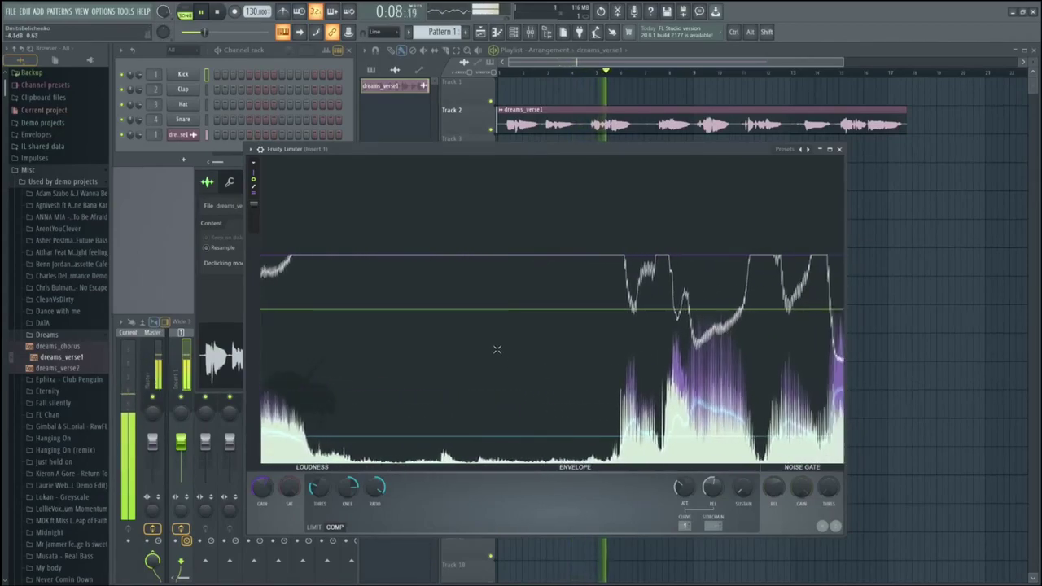
{"action": "key", "text": "space"}
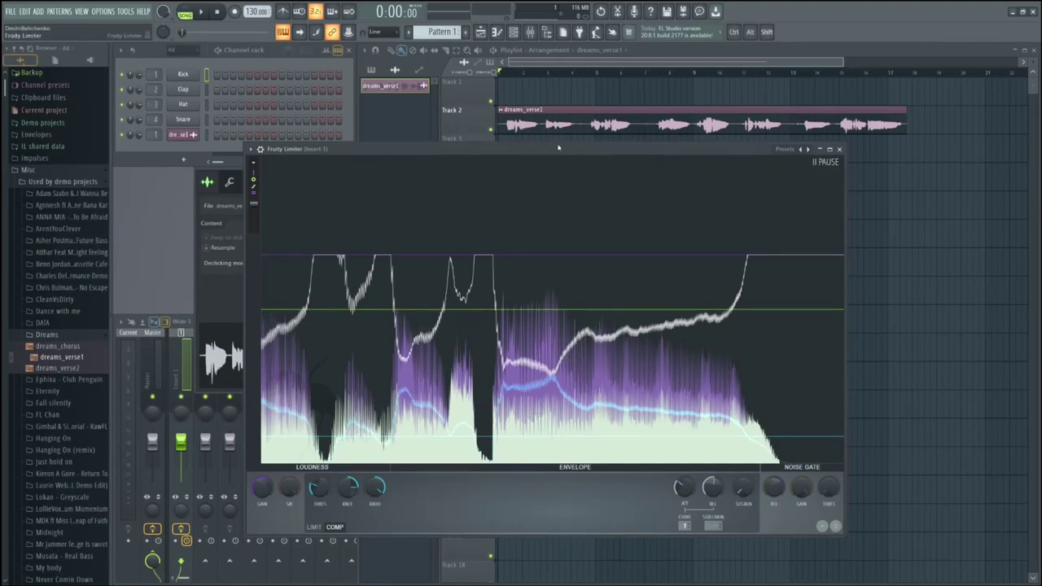
- Enlarge playlist Track 2 to inspect the dreams_verse1 waveform's level differences, and return to the Fruity Limiter
{"action": "left_click", "coordinate": [473, 130]}
{"action": "left_click_drag", "start_coordinate": [472, 130], "coordinate": [463, 331]}
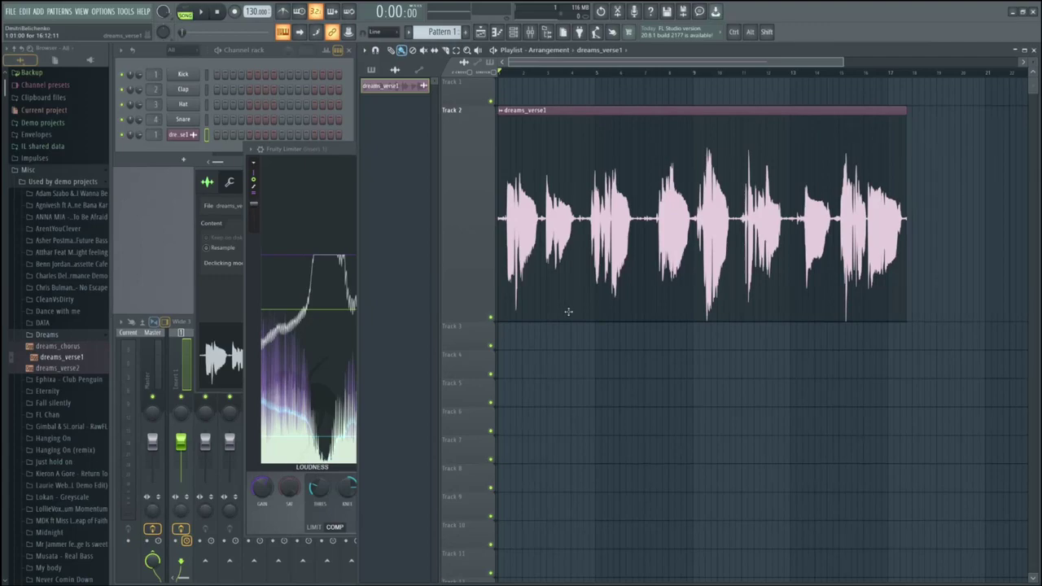
{"action": "left_click", "coordinate": [346, 220]}
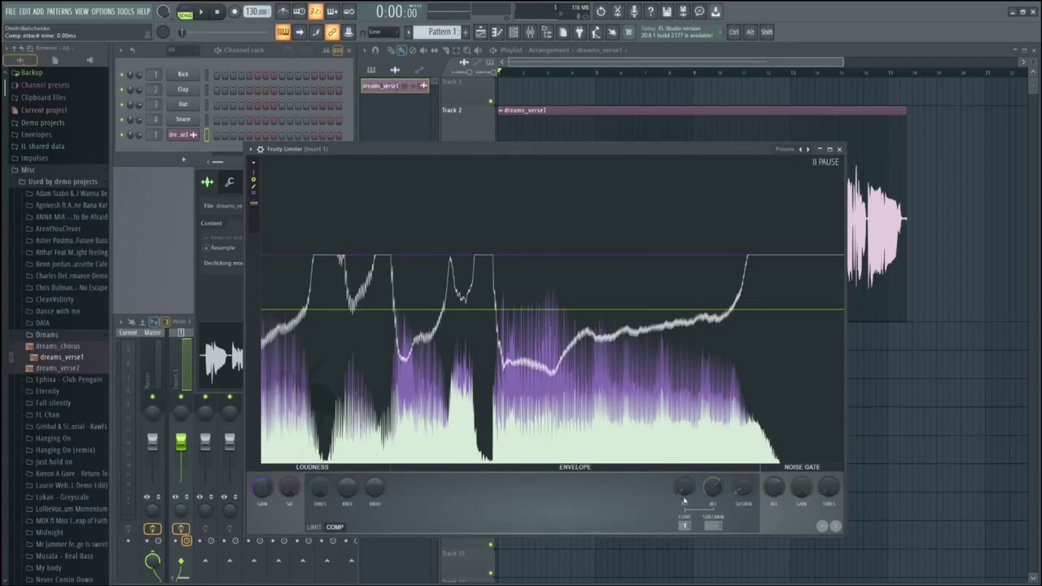
- Finish resetting the compressor controls, including sustain, and set the gain to 0.0 dB while auditioning the uncompressed vocal
{"action": "left_click_drag", "start_coordinate": [743, 489], "coordinate": [743, 499]}
{"action": "key", "text": "space"}
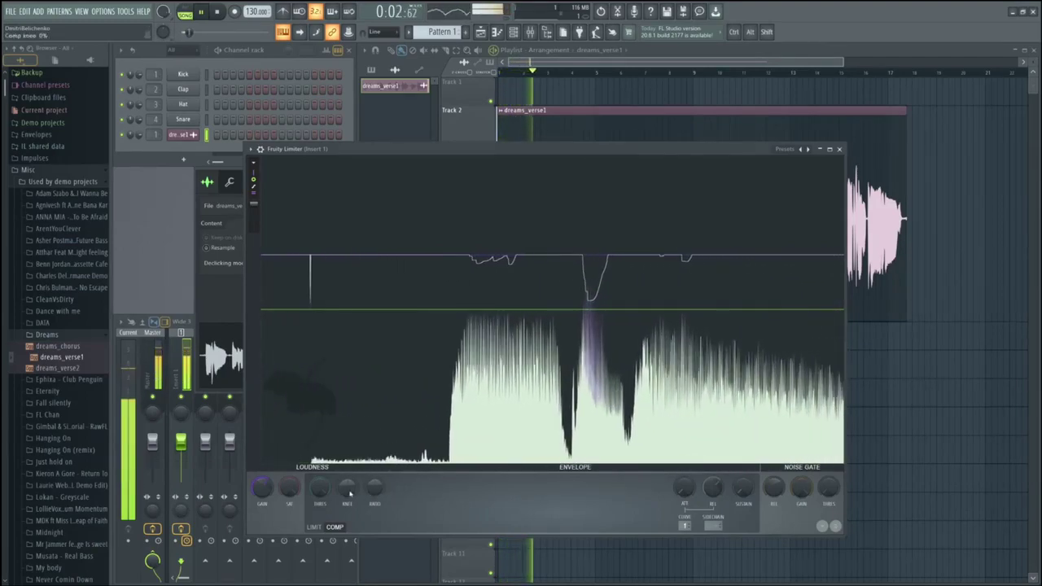
{"action": "left_click_drag", "start_coordinate": [320, 487], "coordinate": [319, 485]}
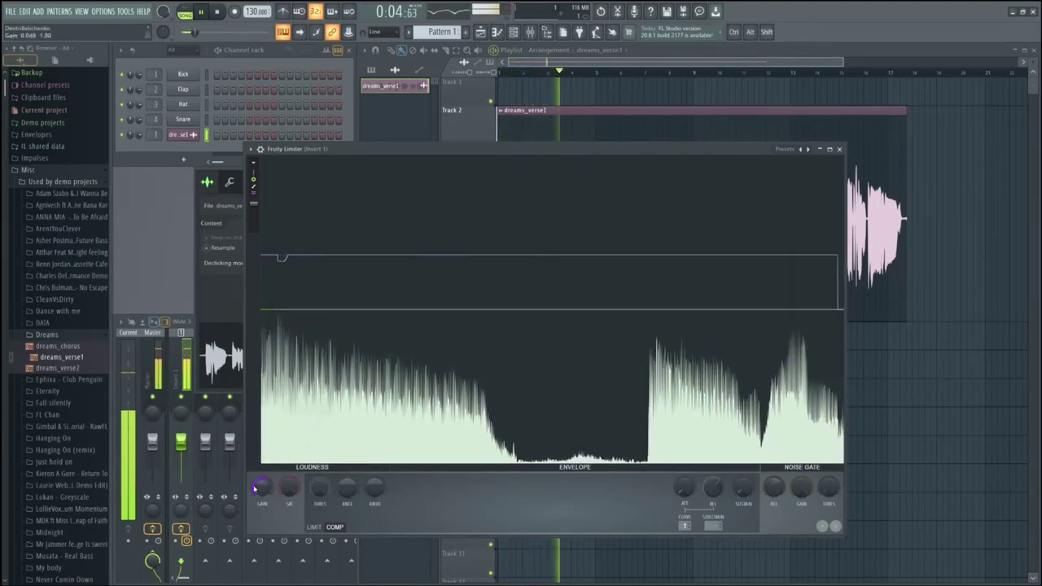
{"action": "key", "text": "space"}
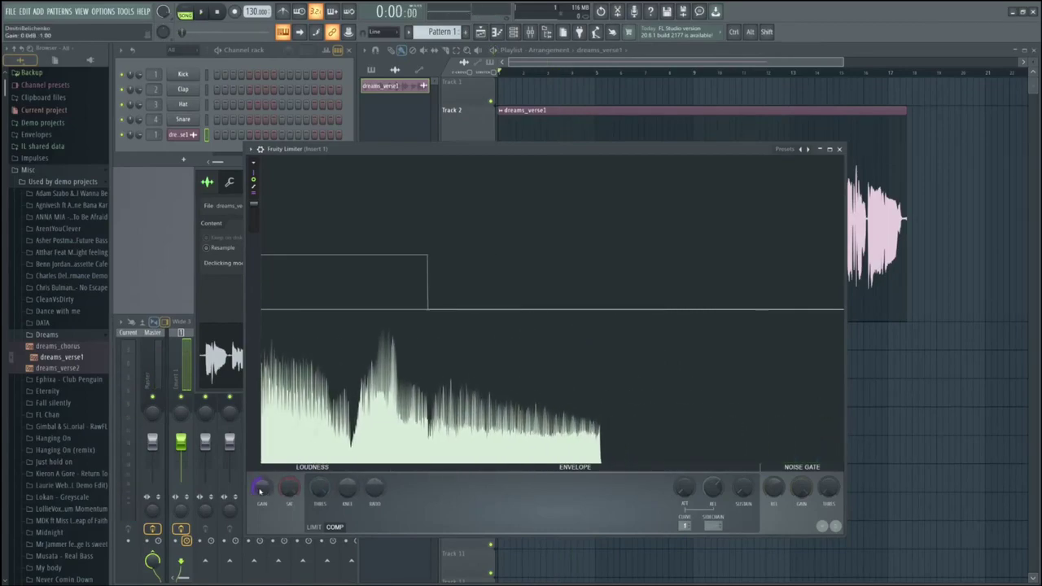
- Audition a lowered compressor threshold on the vocal, and fine-tune the threshold to about -11.6 dB
{"action": "left_click_drag", "start_coordinate": [319, 492], "coordinate": [318, 519]}
{"action": "key", "text": "space"}
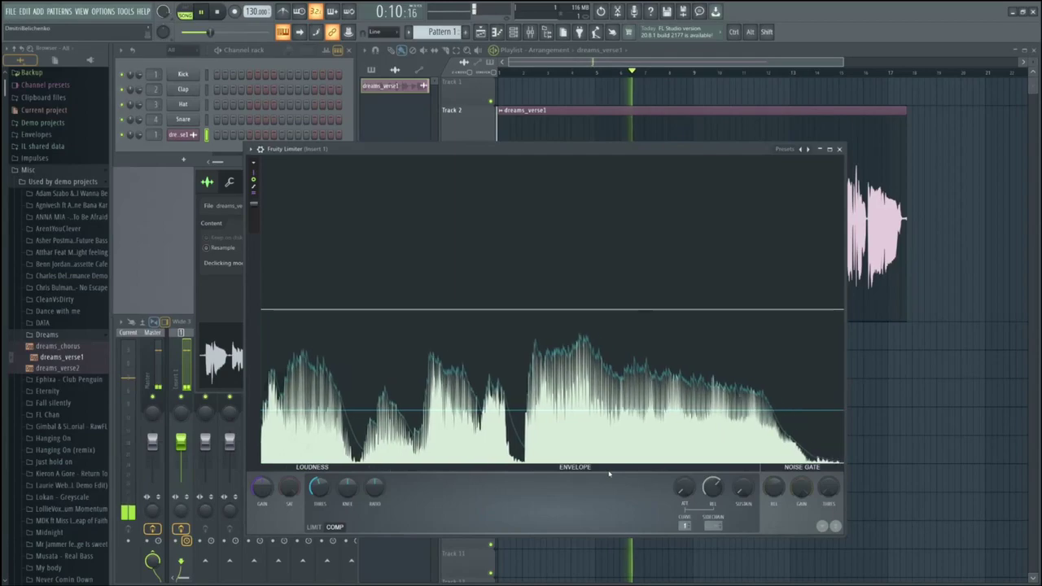
{"action": "key", "text": "space"}
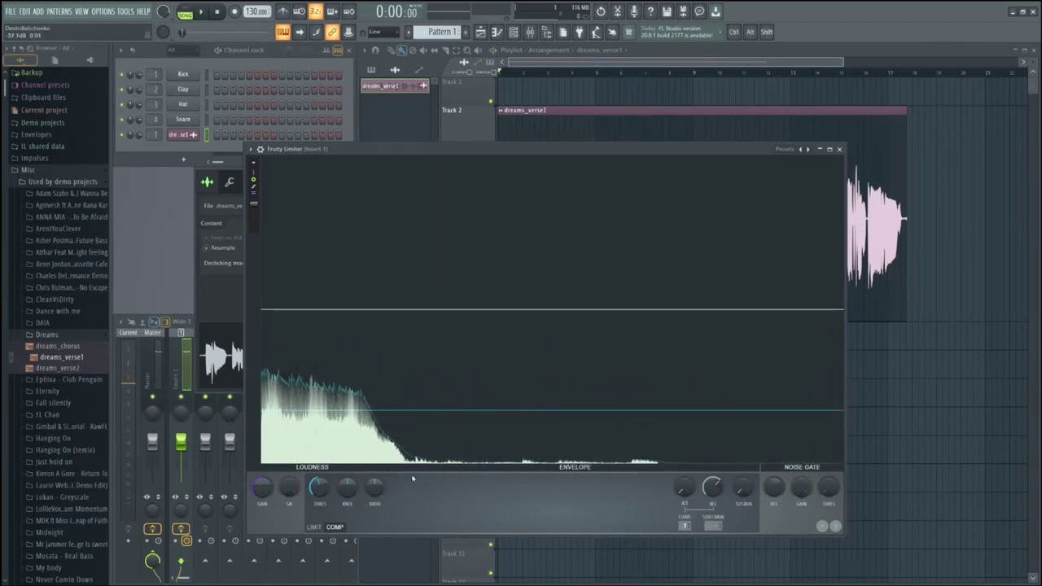
{"action": "left_click_drag", "start_coordinate": [319, 489], "coordinate": [318, 487]}
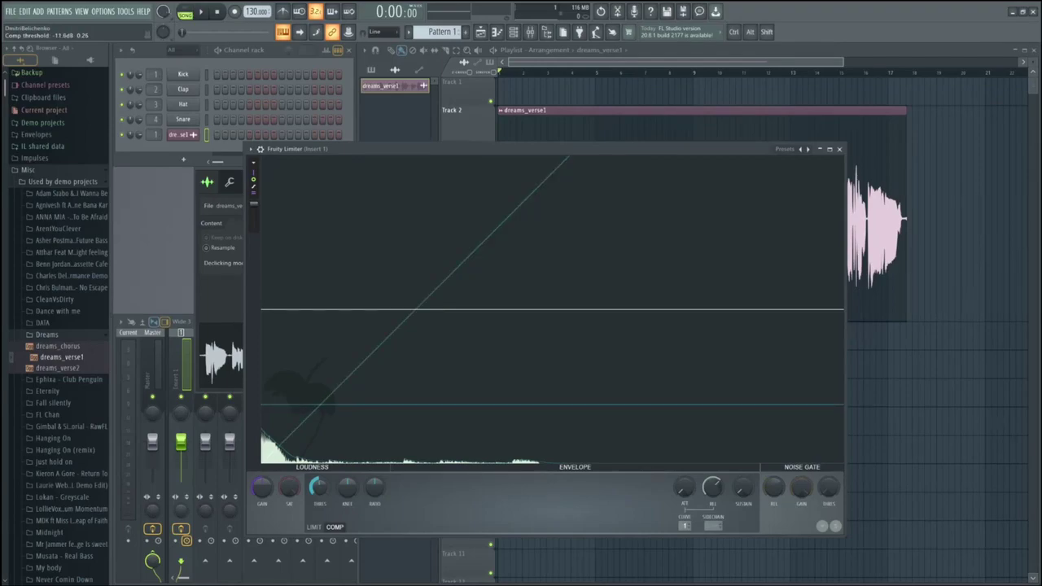
{"action": "left_click", "coordinate": [318, 489]}
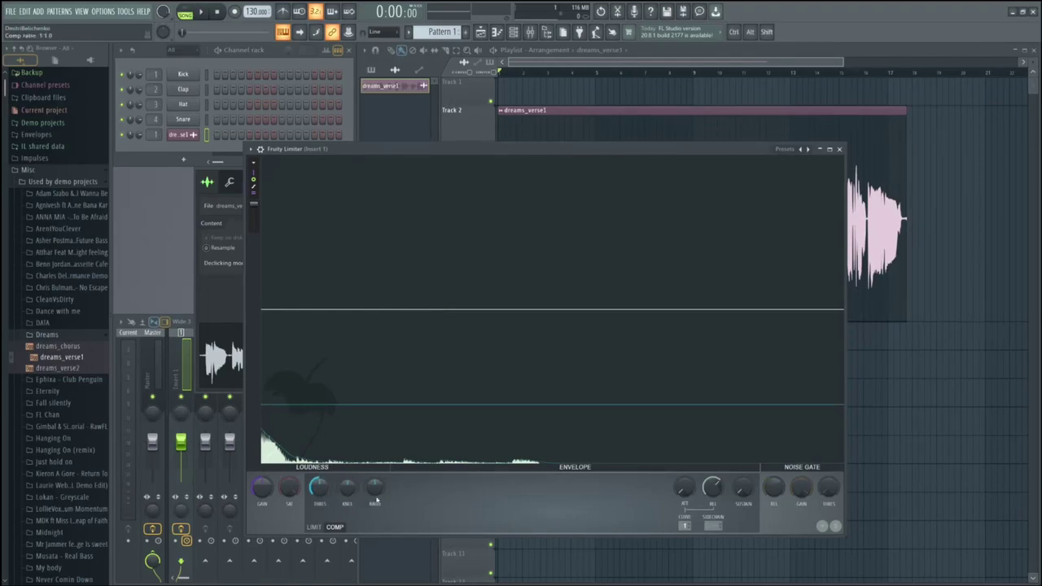
- Raise the compressor ratio while the vocal plays so the peaks above the threshold are reduced
{"action": "key", "text": "space"}
{"action": "left_click_drag", "start_coordinate": [372, 495], "coordinate": [375, 471]}
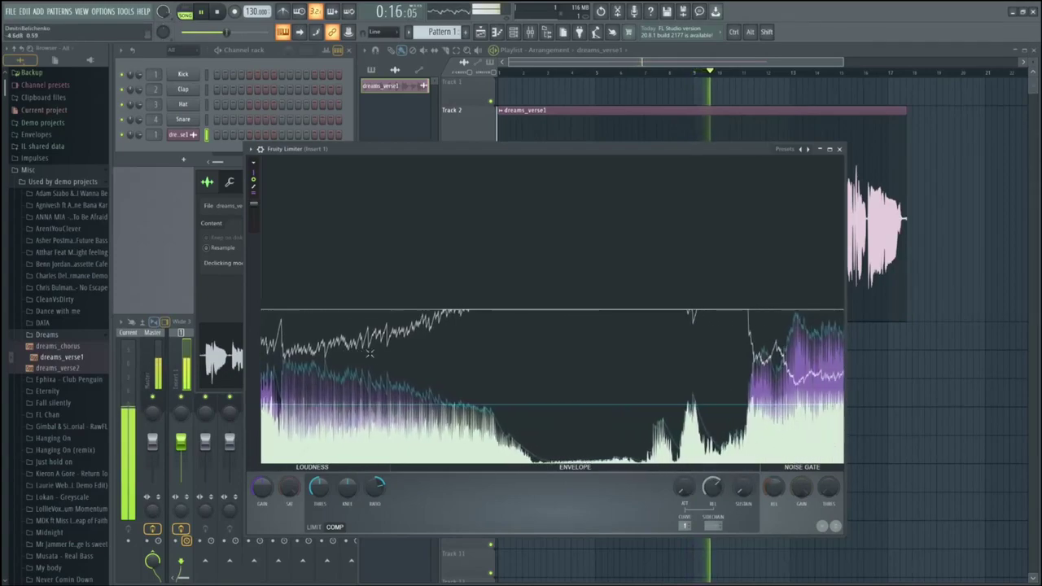
{"action": "key", "text": "space"}
{"action": "left_click", "coordinate": [394, 316]}
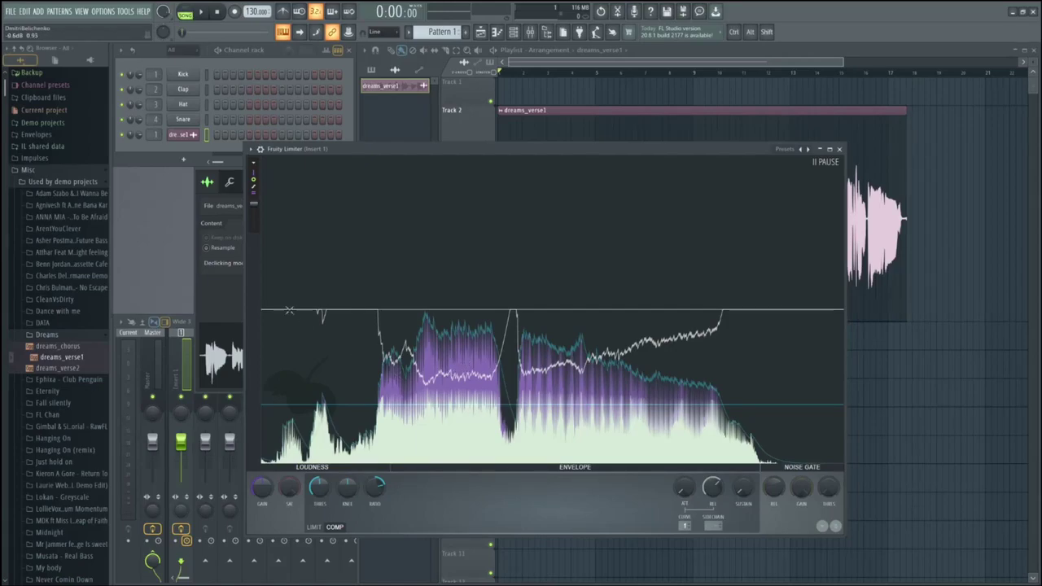
- Hide the level and gain-reduction curves in the limiter display, play the vocal briefly, and show the curves again
{"action": "left_click", "coordinate": [255, 189]}
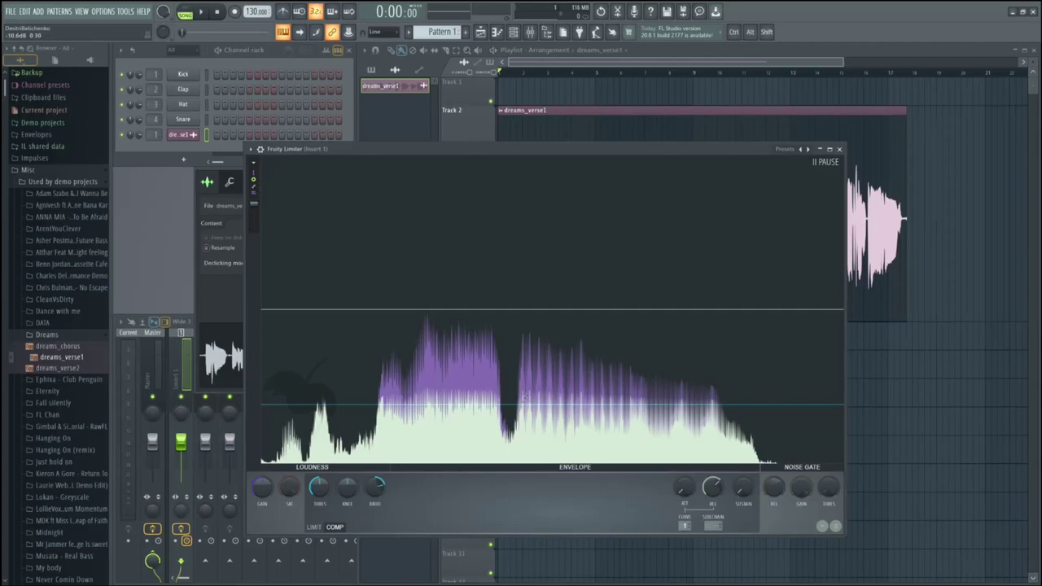
{"action": "key", "text": "space"}
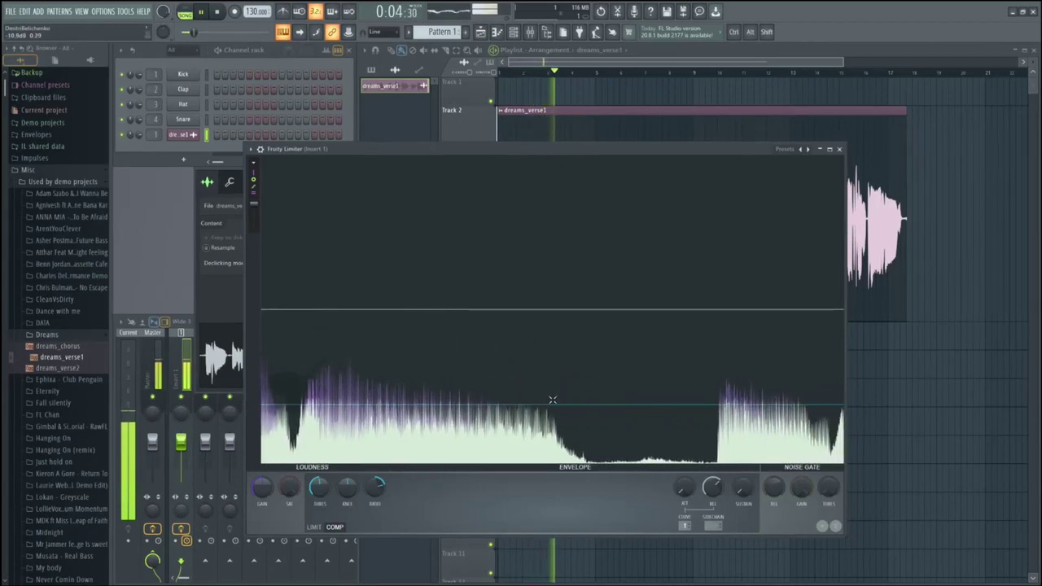
{"action": "key", "text": "space"}
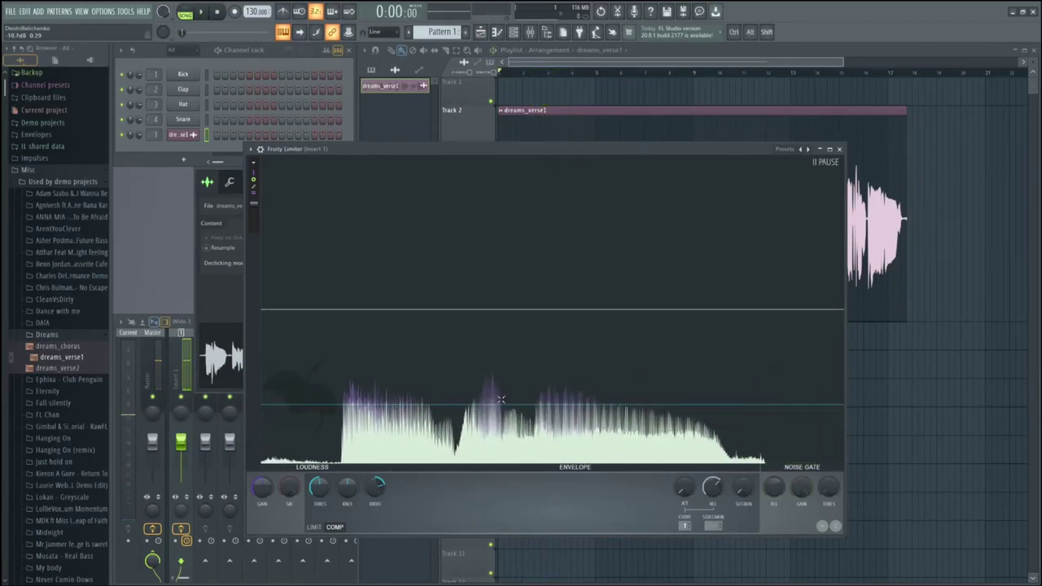
{"action": "left_click", "coordinate": [253, 188]}
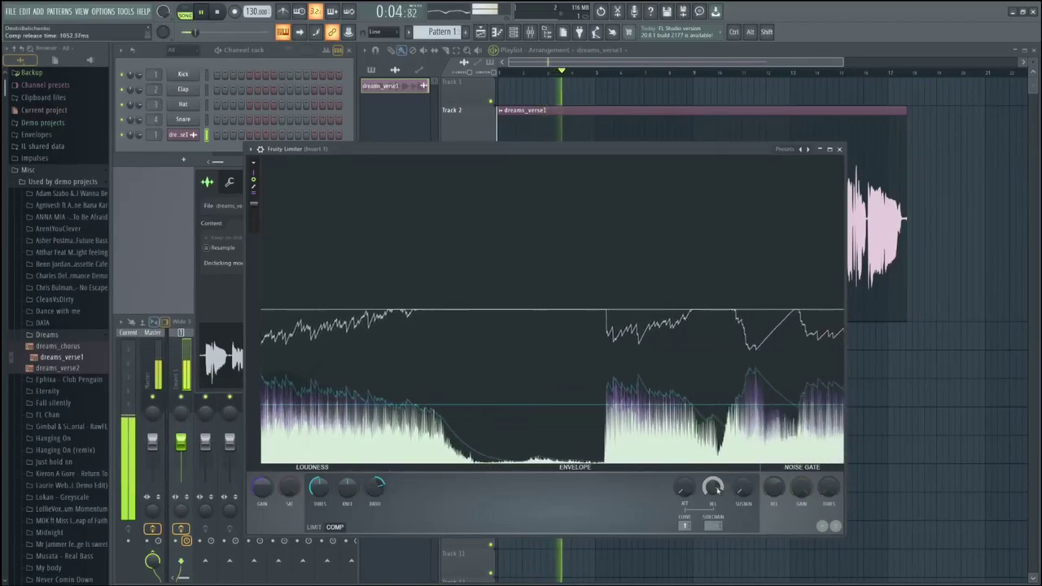
- Lengthen the compressor release to about 1050 ms and try out the RMS window control while the vocal plays
{"action": "left_click_drag", "start_coordinate": [713, 487], "coordinate": [714, 489]}
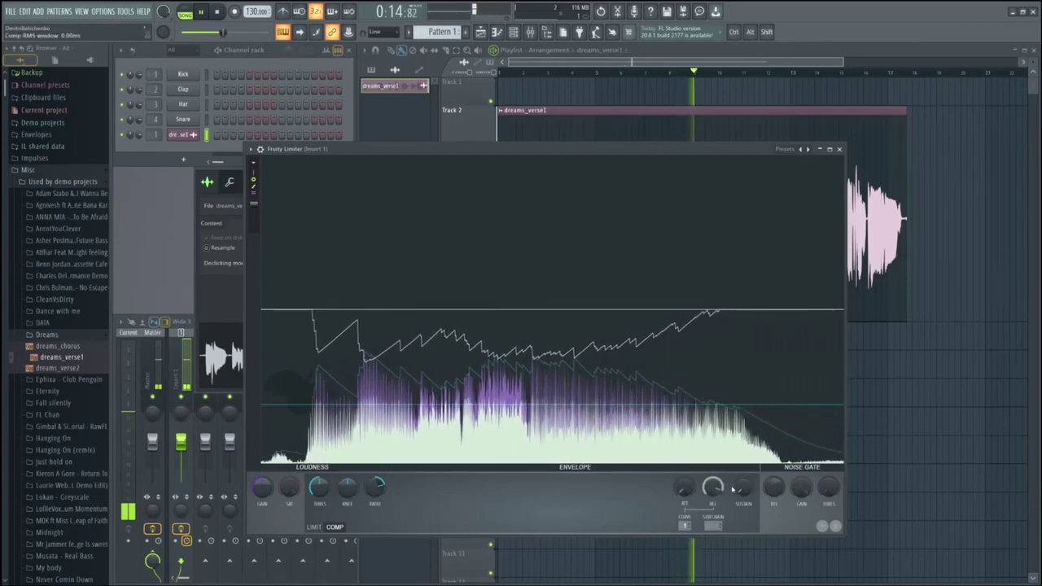
{"action": "left_click_drag", "start_coordinate": [740, 489], "coordinate": [741, 494]}
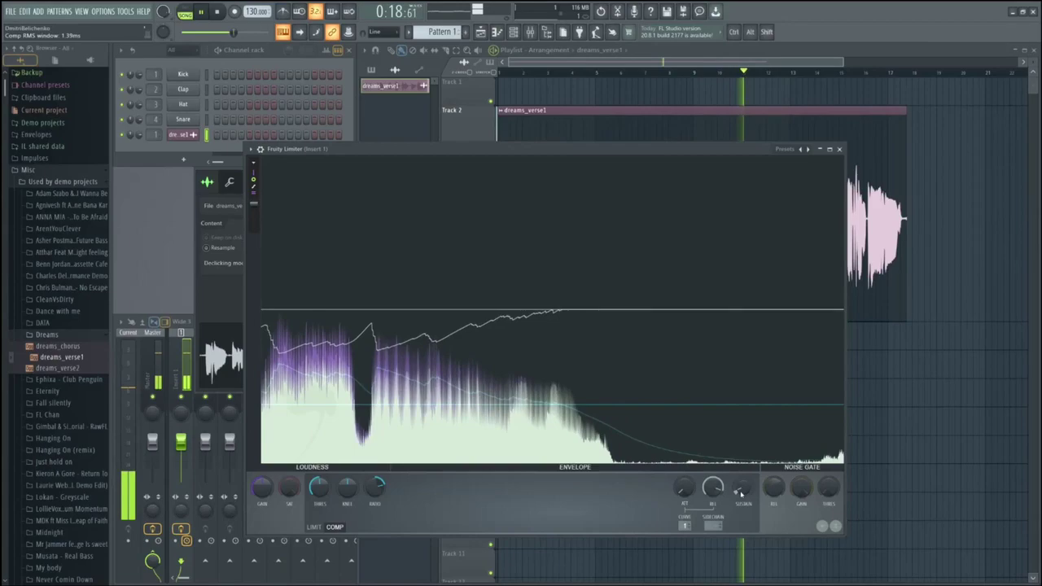
{"action": "key", "text": "space"}
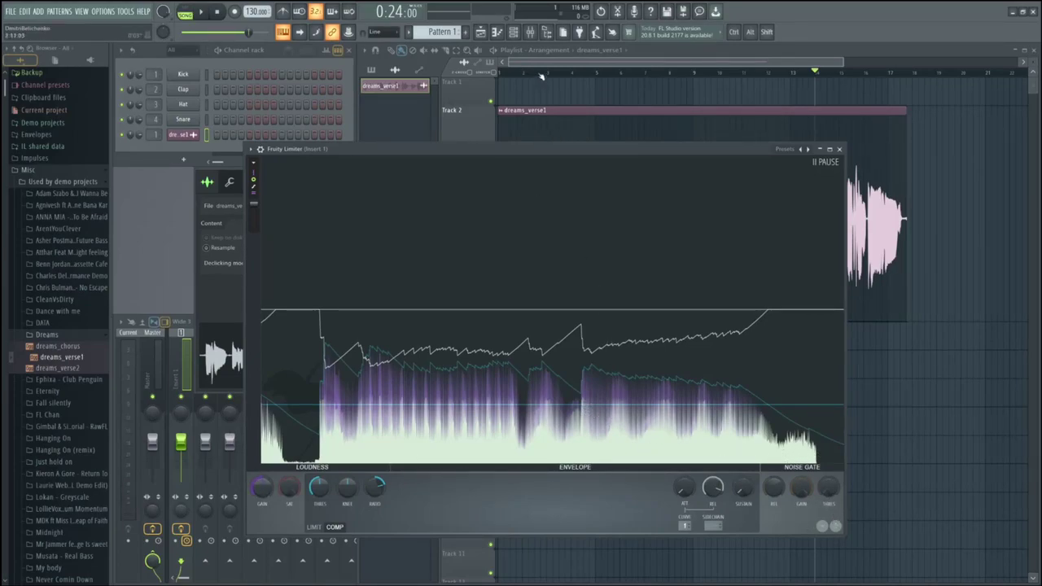
- Play the vocal from the beginning and switch between the compressed and spare states to compare them
{"action": "left_click", "coordinate": [540, 76]}
{"action": "key", "text": "space"}
{"action": "left_click", "coordinate": [386, 216]}
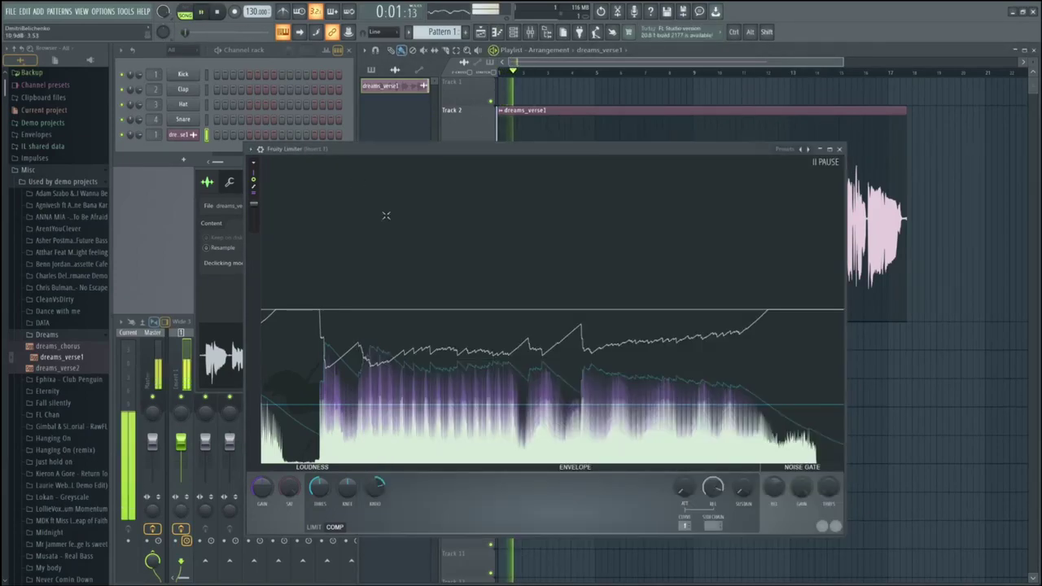
{"action": "left_click", "coordinate": [835, 527]}
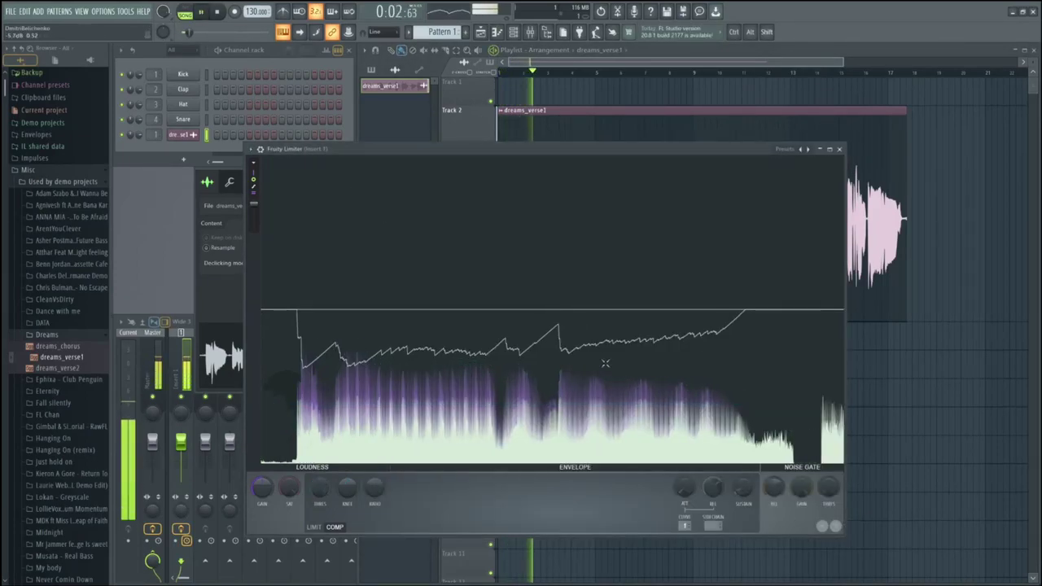
{"action": "left_click", "coordinate": [840, 527]}
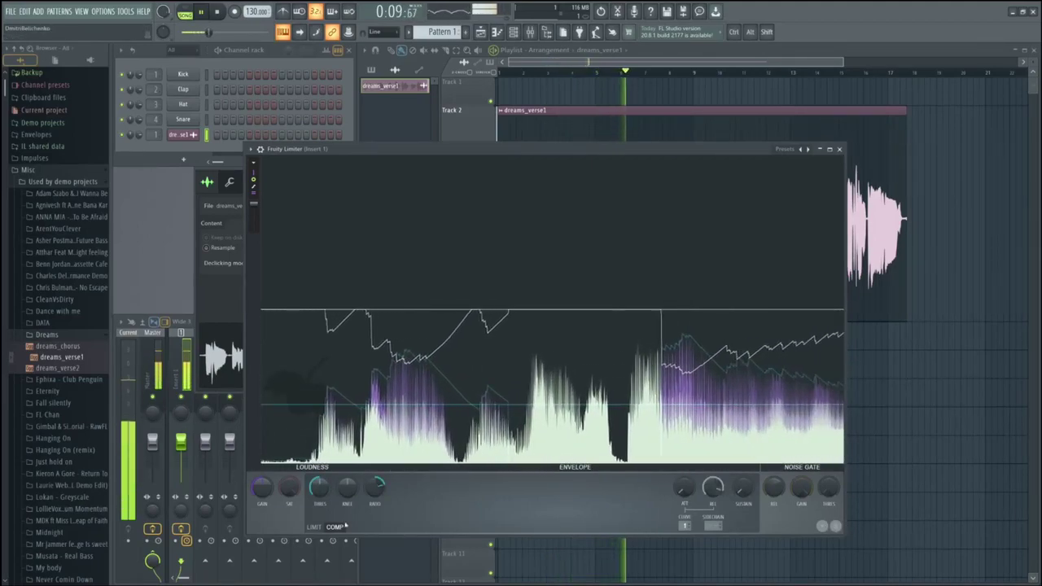
- Raise the compressed vocal's make-up gain to about 5.6 dB, compare it with the spare state, and replay the verse
{"action": "left_click_drag", "start_coordinate": [263, 488], "coordinate": [262, 466]}
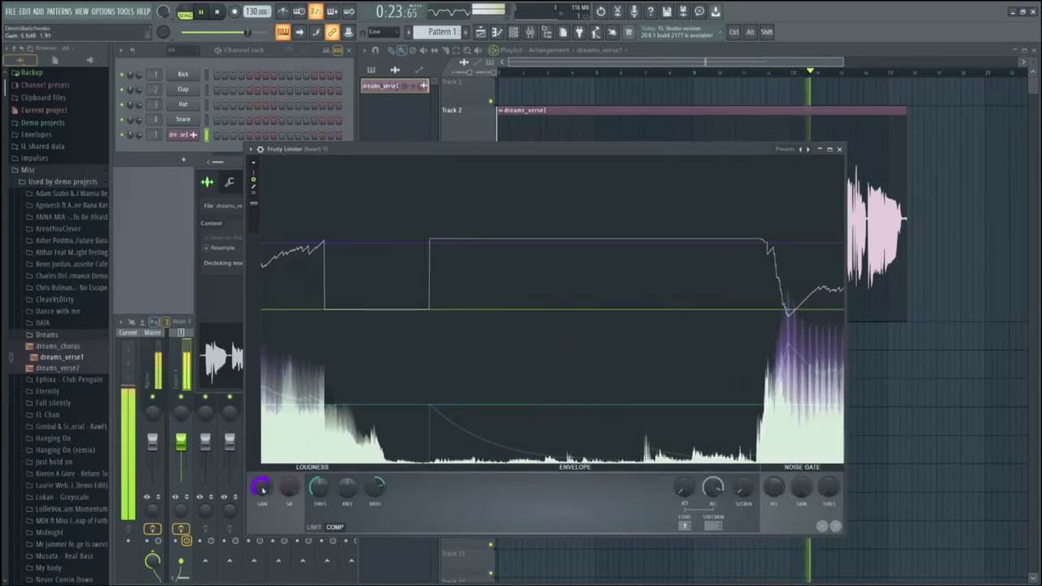
{"action": "left_click", "coordinate": [839, 527]}
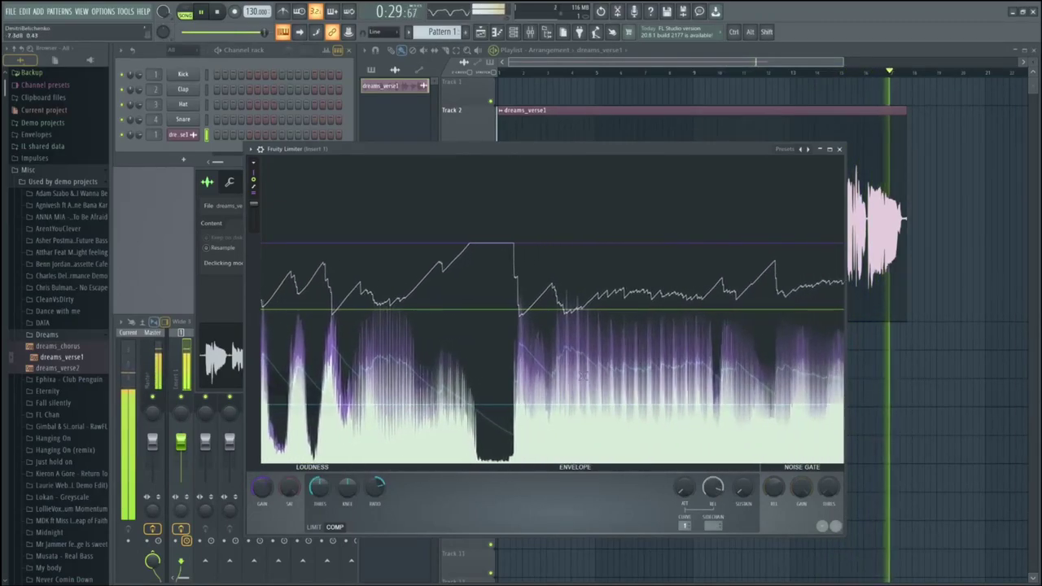
{"action": "key", "text": "space"}
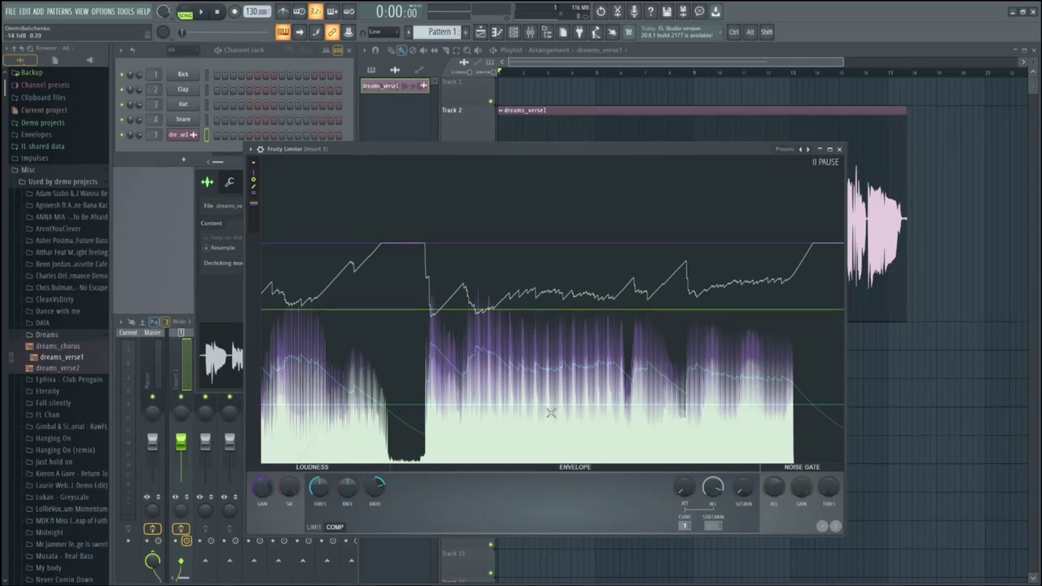
{"action": "key", "text": "space"}
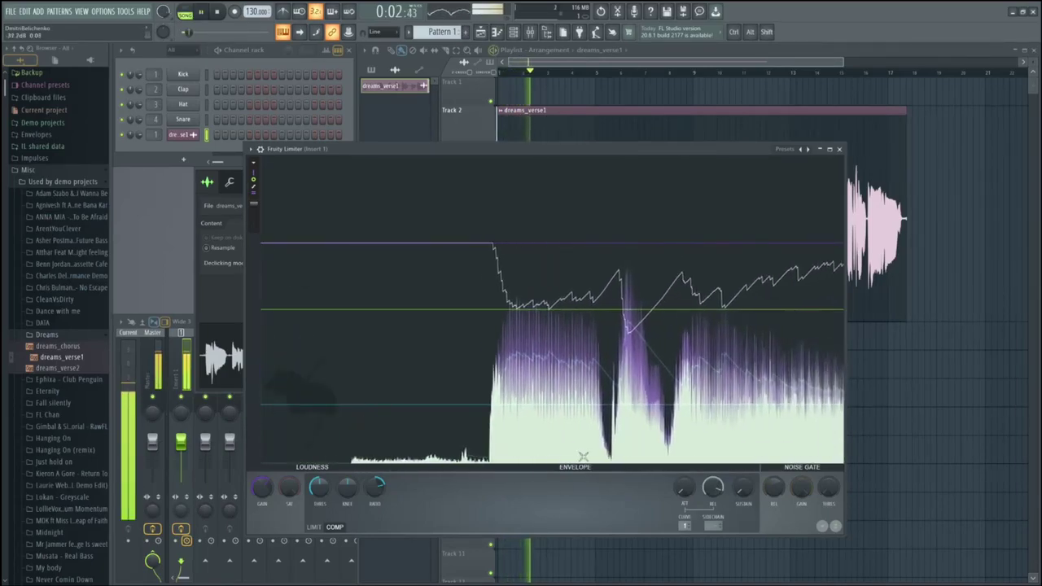